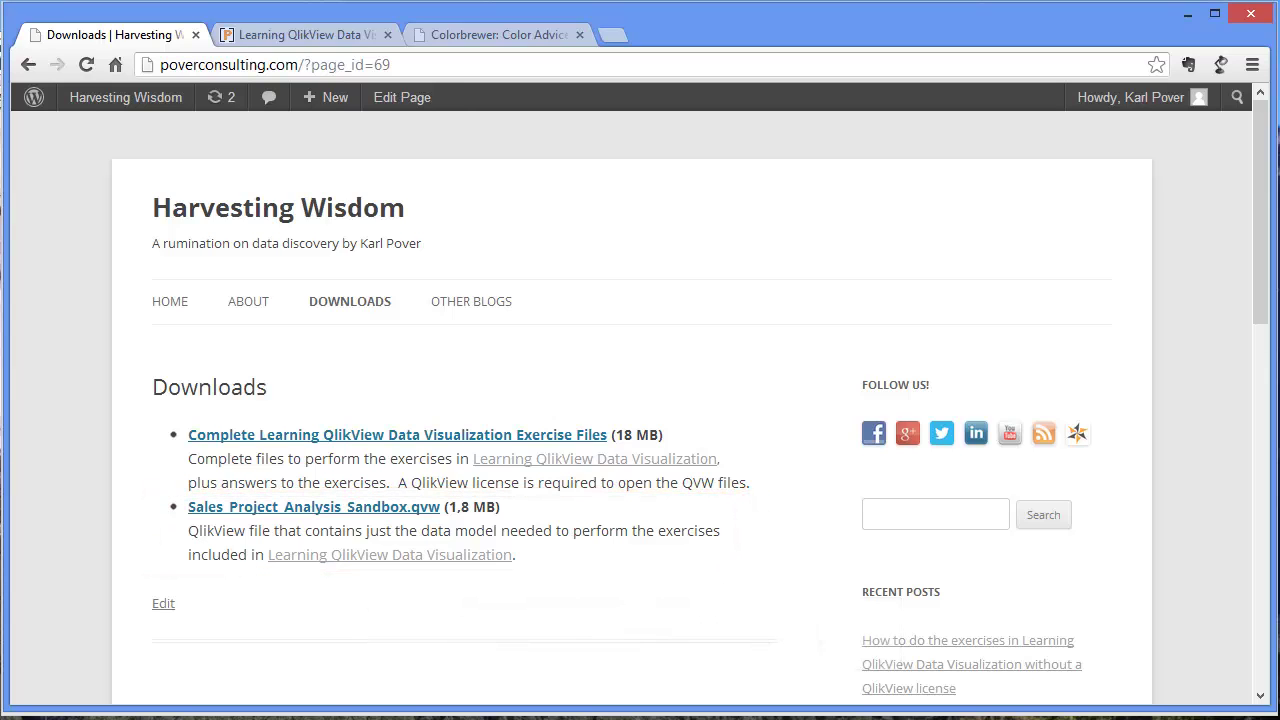
# - Switch Chrome to the Learning QlikView Data Visualization book page tab
pyautogui.click(314, 40)
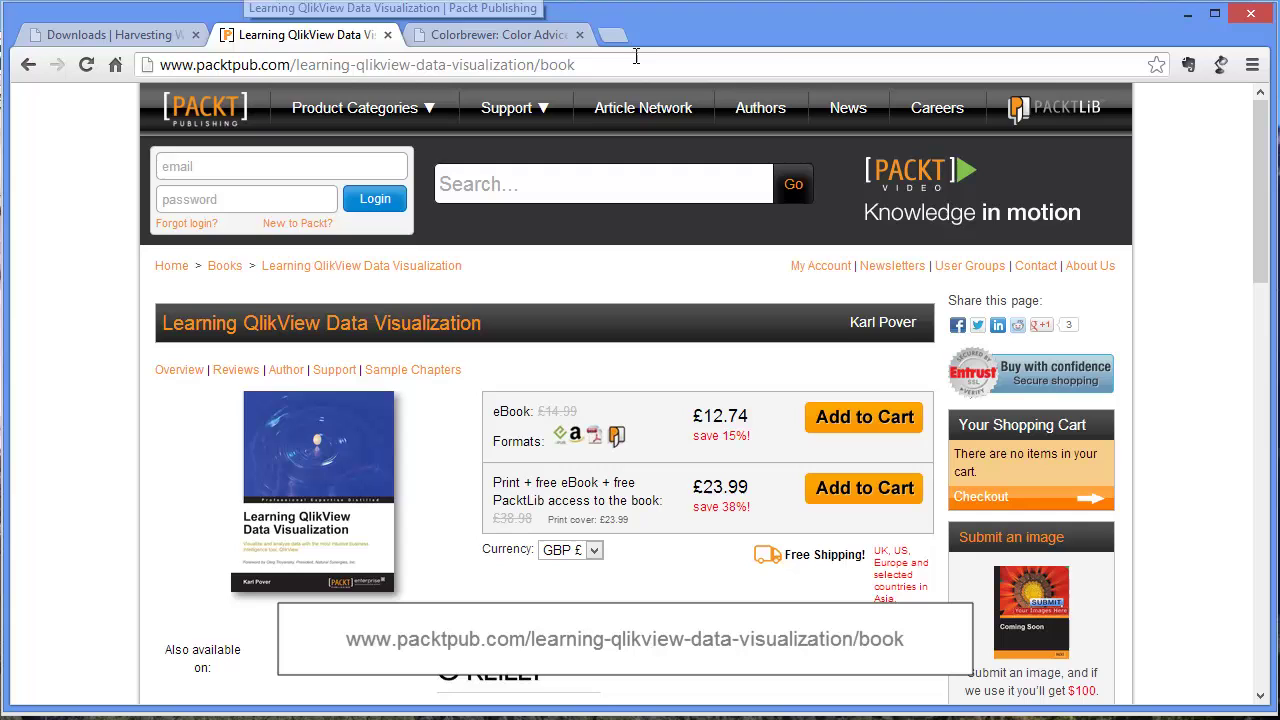
# - Minimize Chrome and select the Net Sales expression's Background Color attribute in Chart Properties
pyautogui.click(1186, 16)
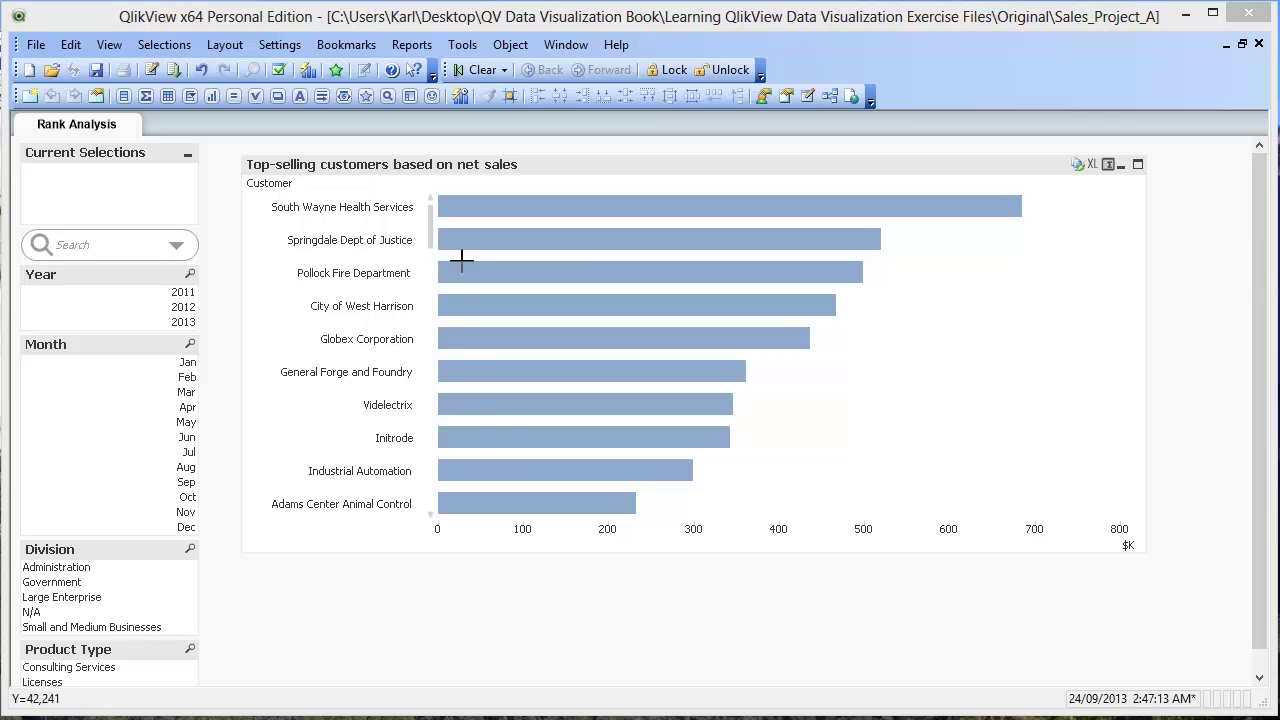
pyautogui.rightClick(461, 177)
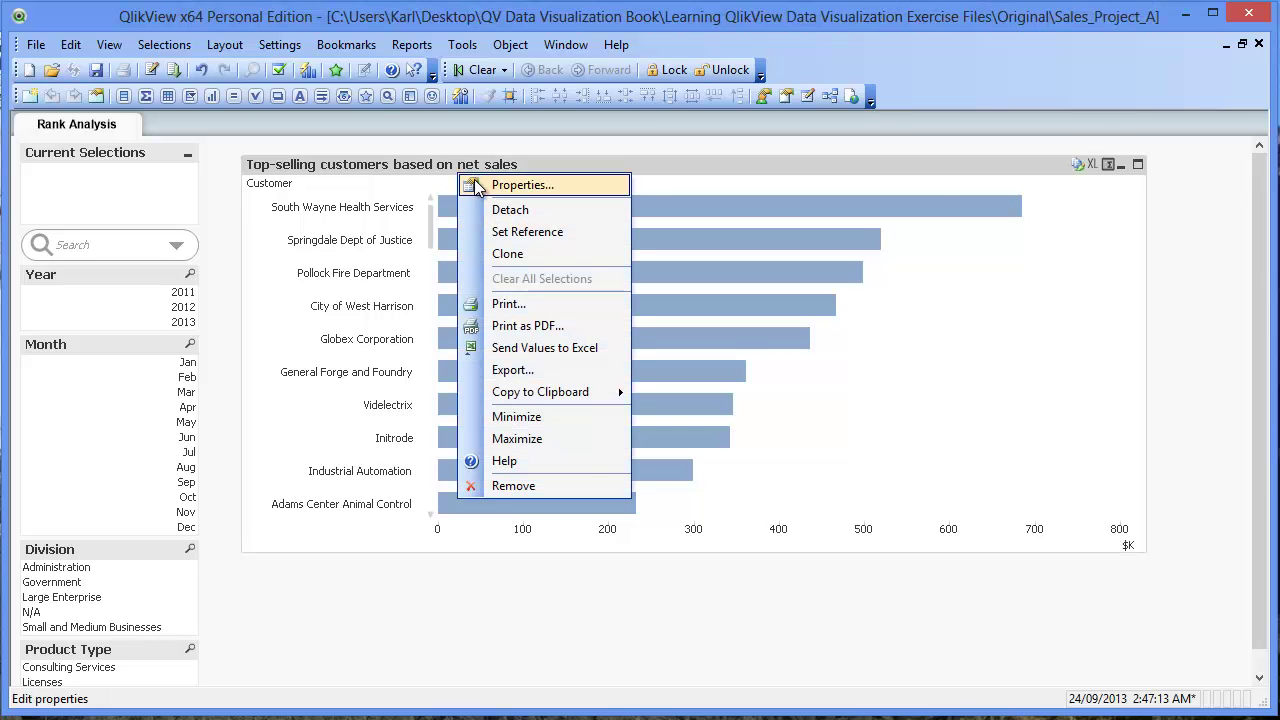
pyautogui.click(477, 187)
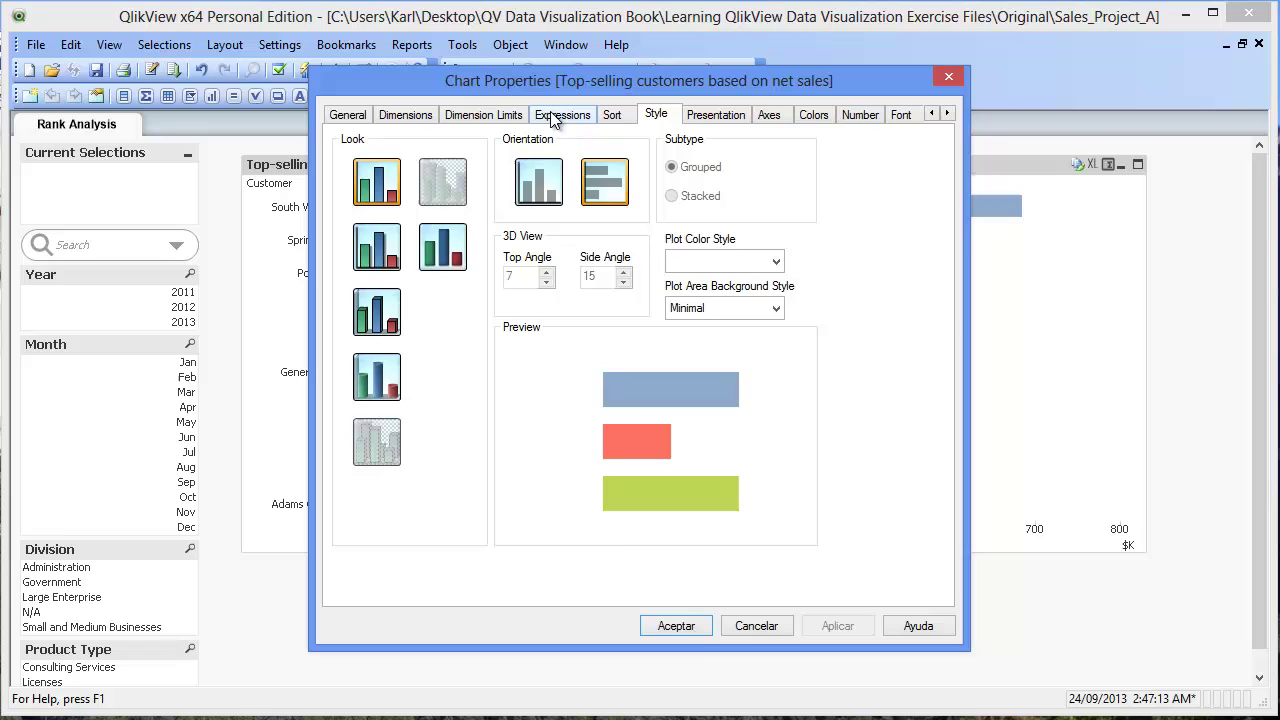
pyautogui.click(556, 118)
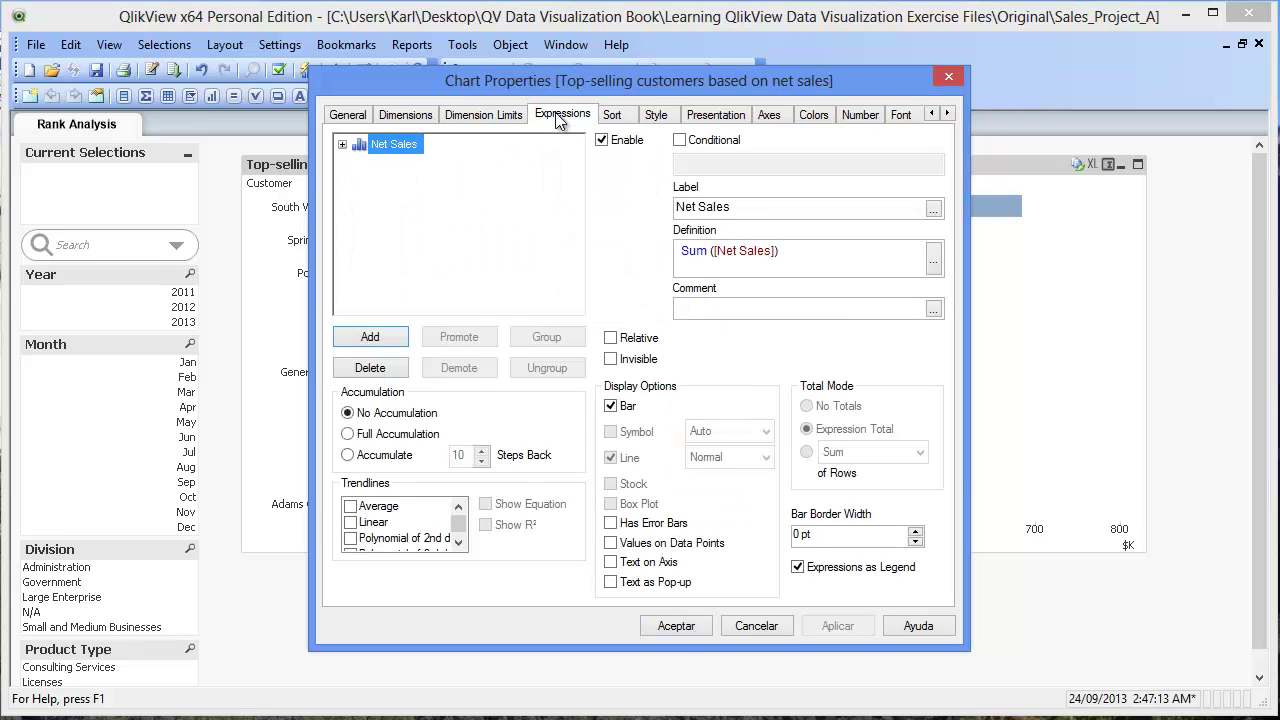
pyautogui.click(342, 145)
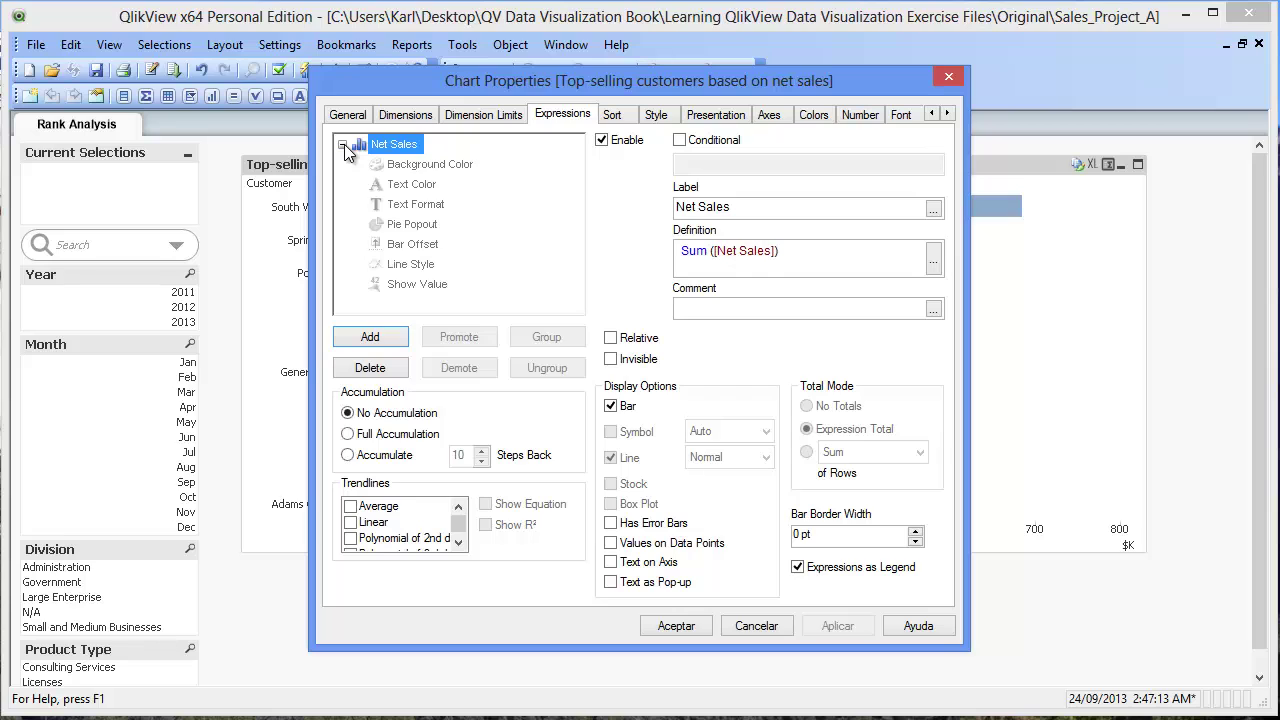
pyautogui.click(419, 166)
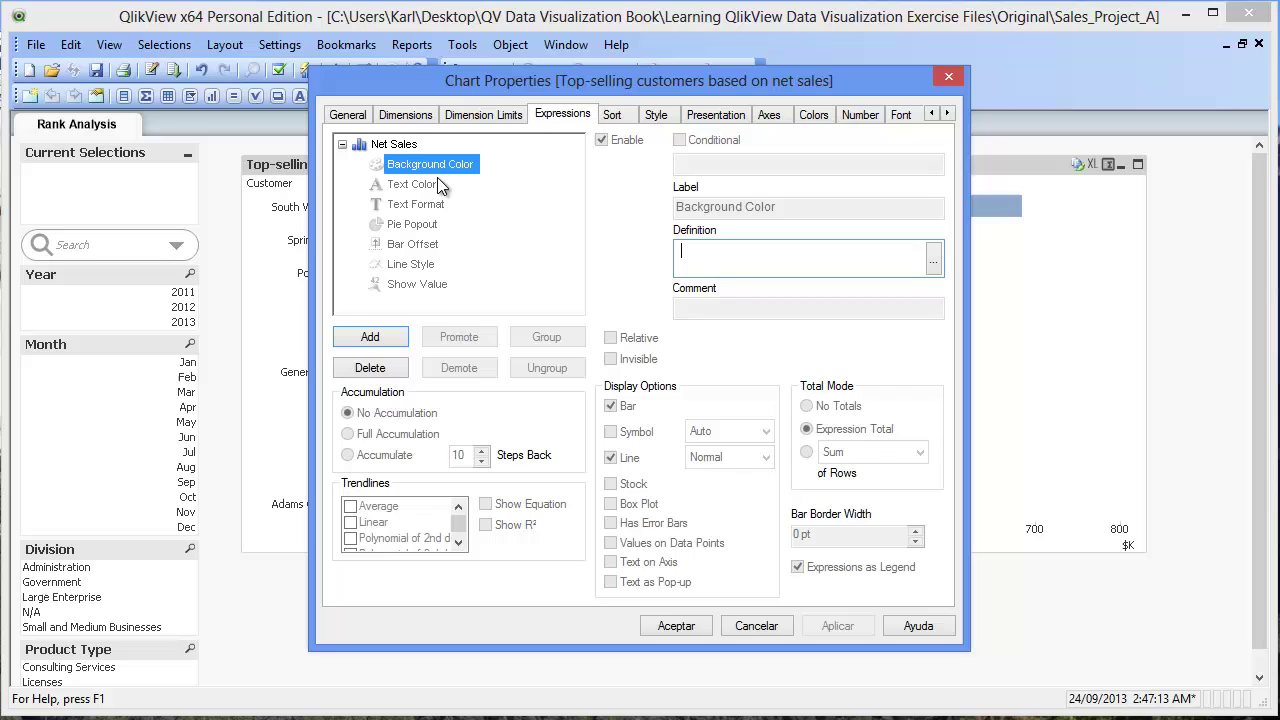
# - Launch the Colormix Wizard for the background colour with value expression sum([Profit Margin])
pyautogui.click(936, 258)
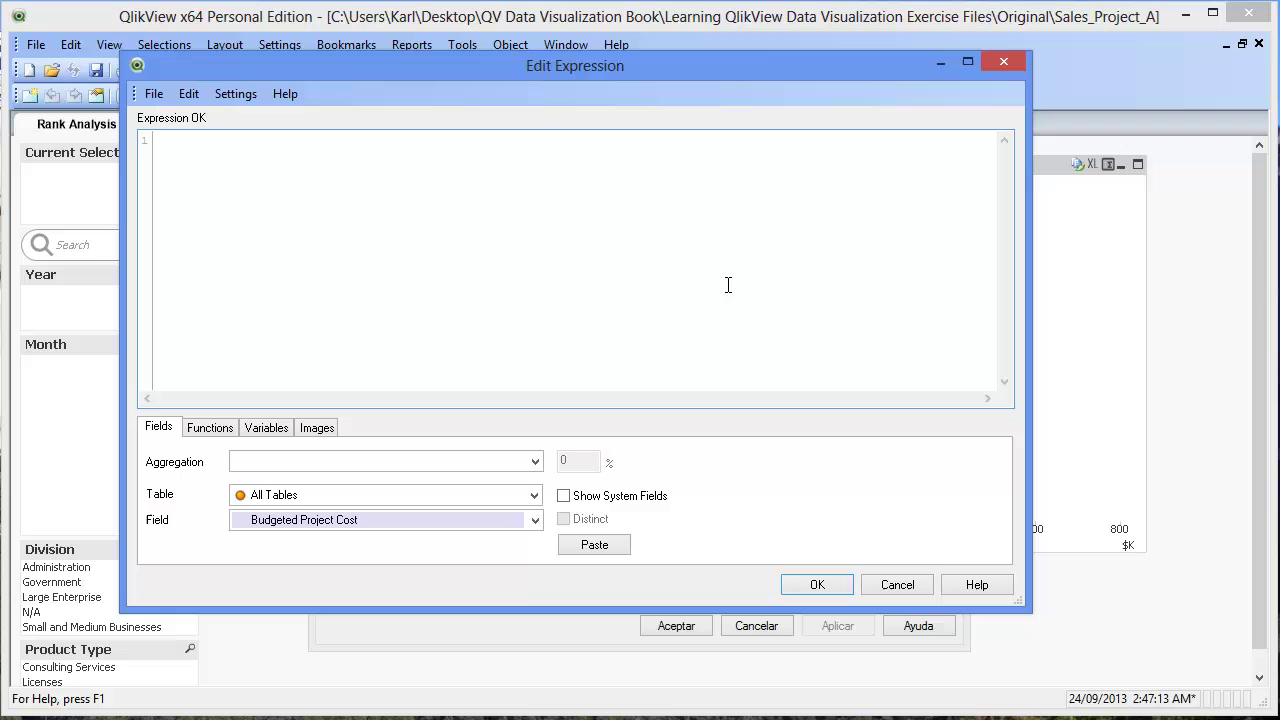
pyautogui.click(150, 94)
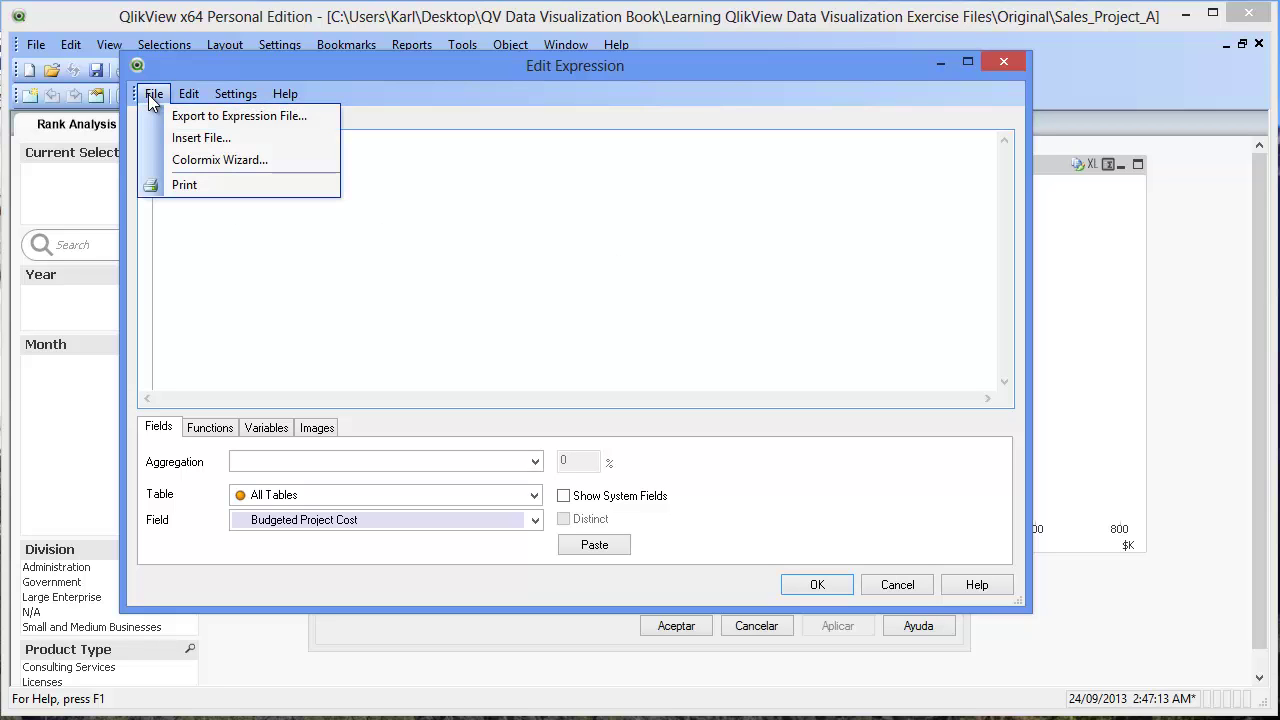
pyautogui.click(198, 162)
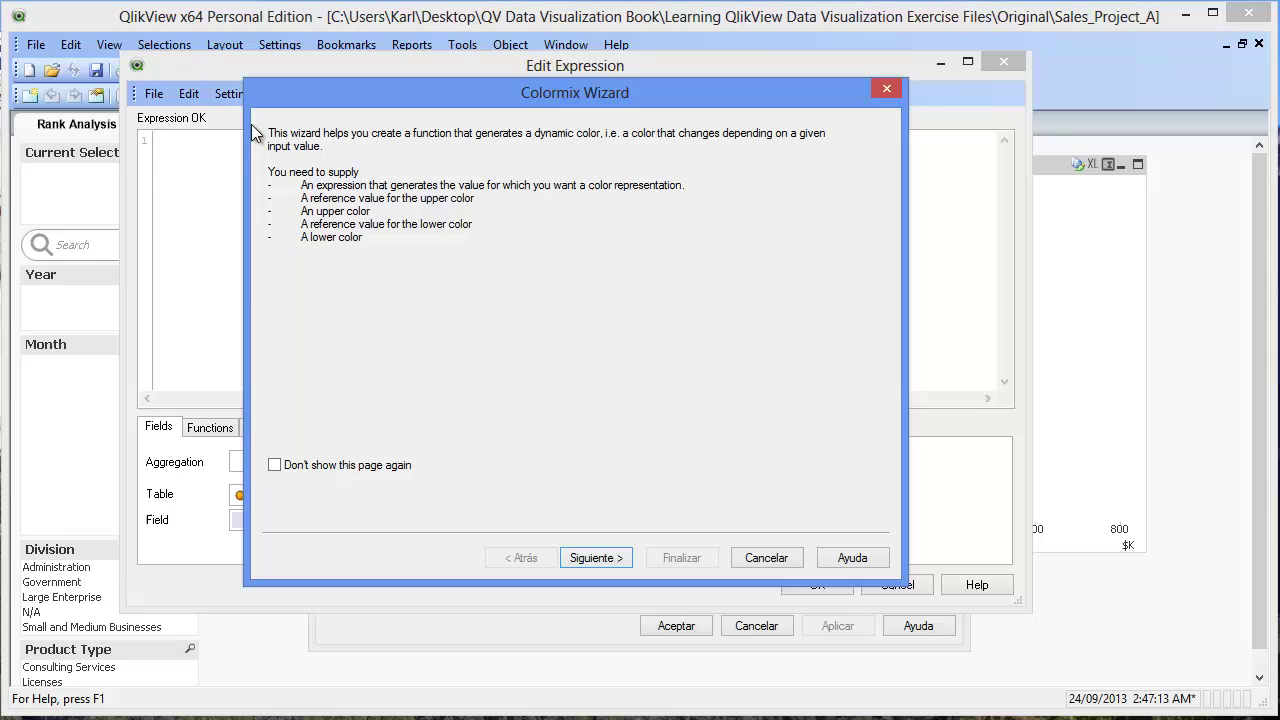
pyautogui.click(628, 554)
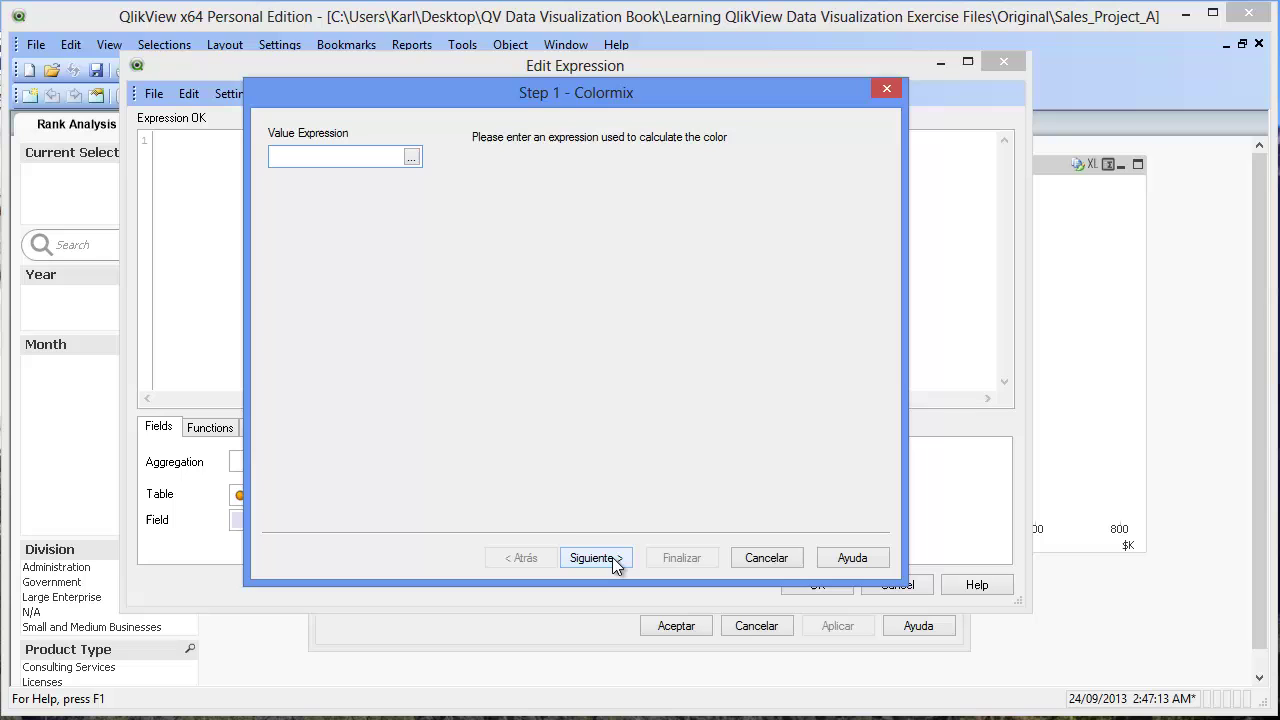
pyautogui.write('sum(pr')
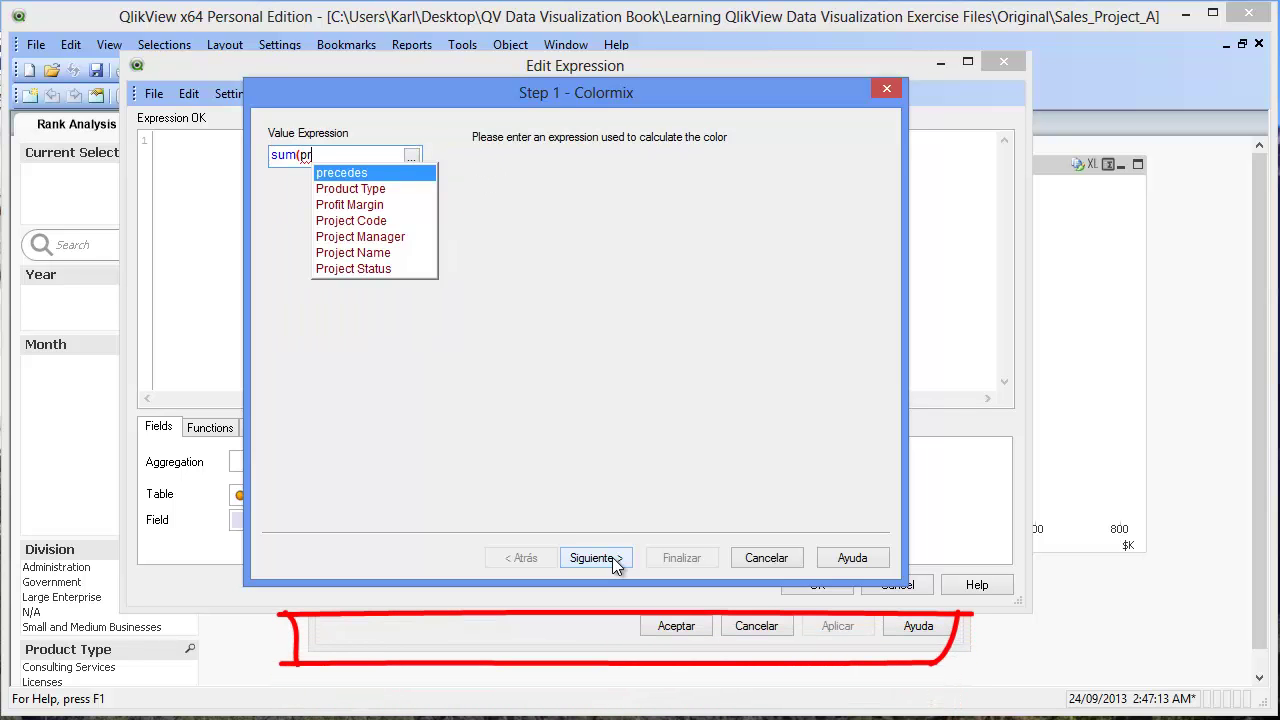
pyautogui.write('o')
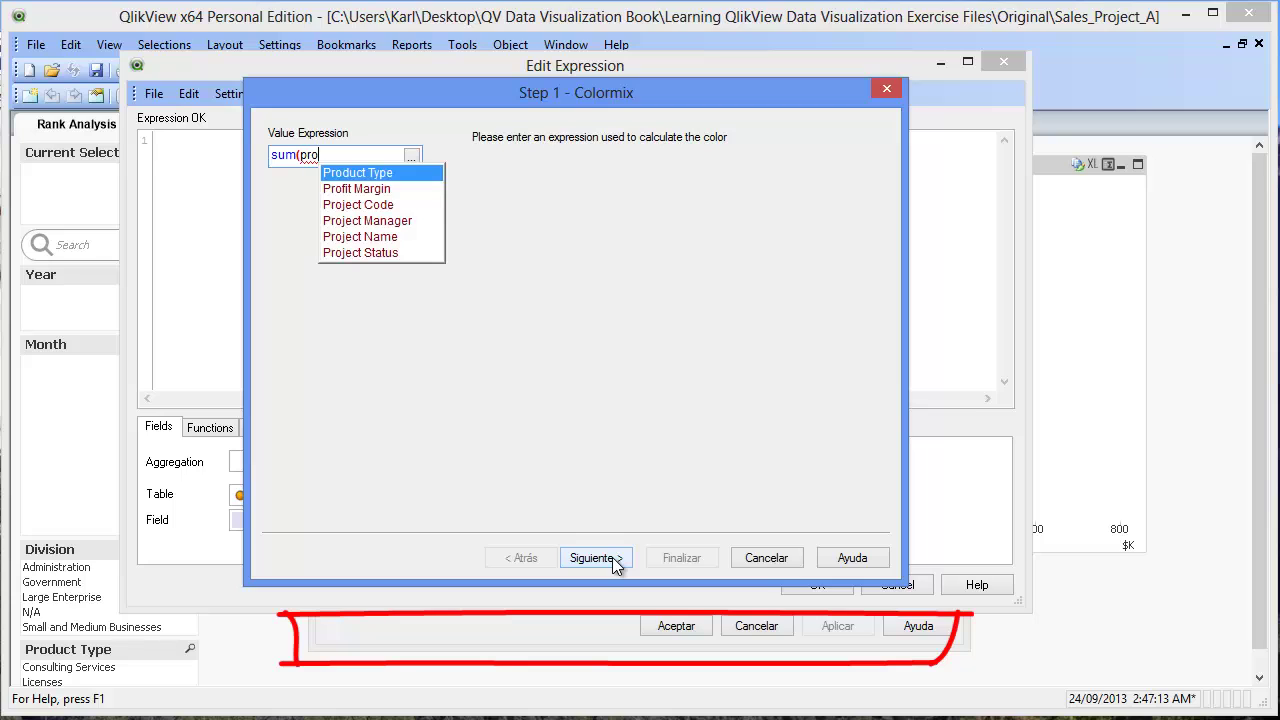
pyautogui.press('Down')
pyautogui.press('Return')
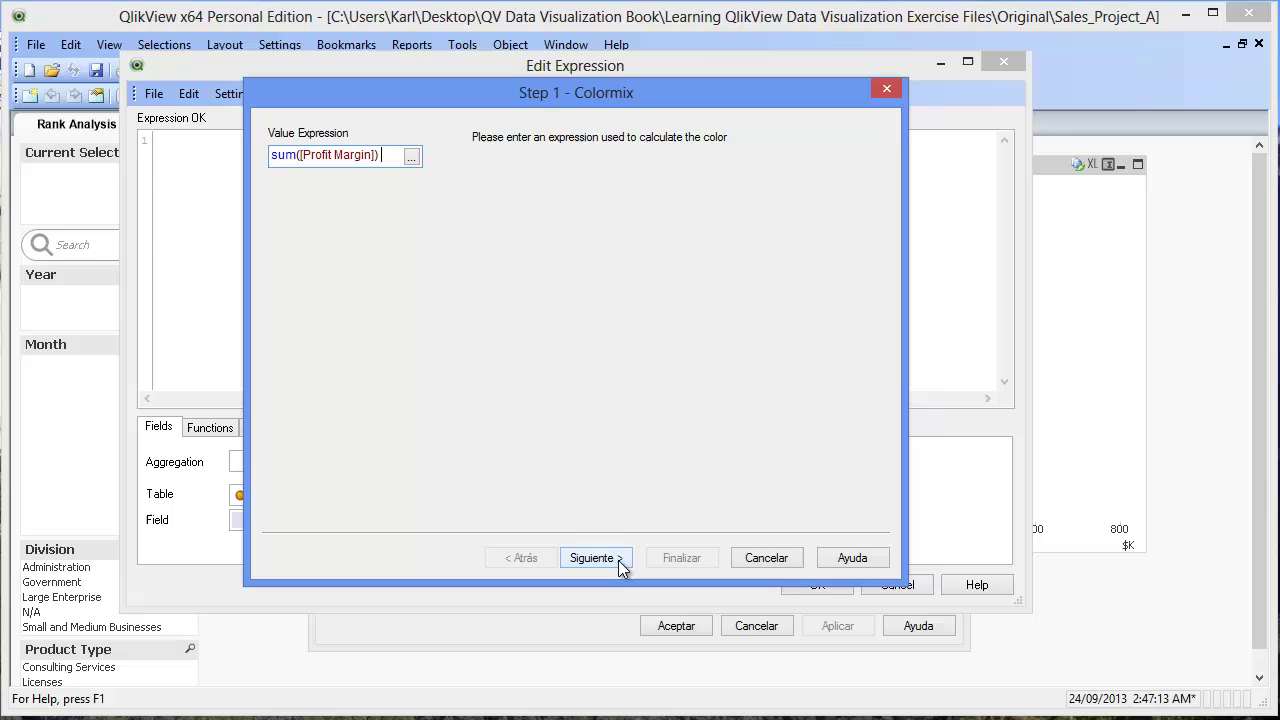
# - Set the Colormix upper-limit colour to dark blue
pyautogui.click(596, 558)
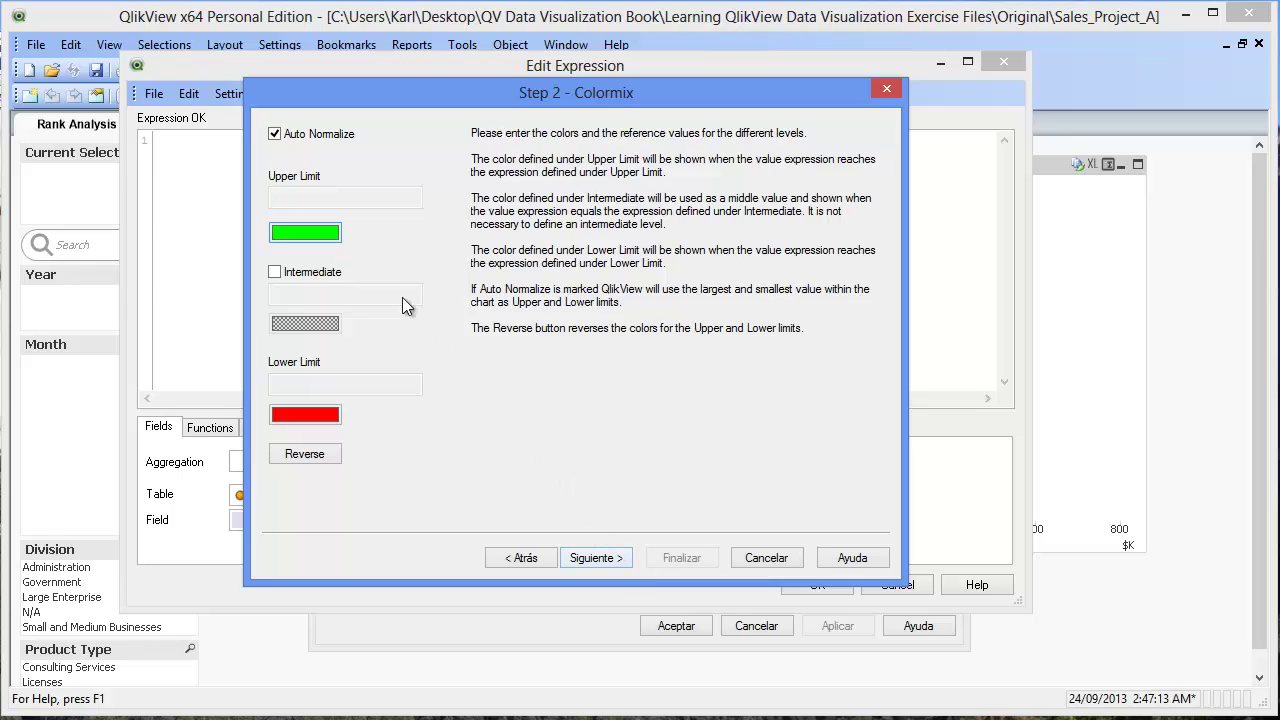
pyautogui.click(336, 237)
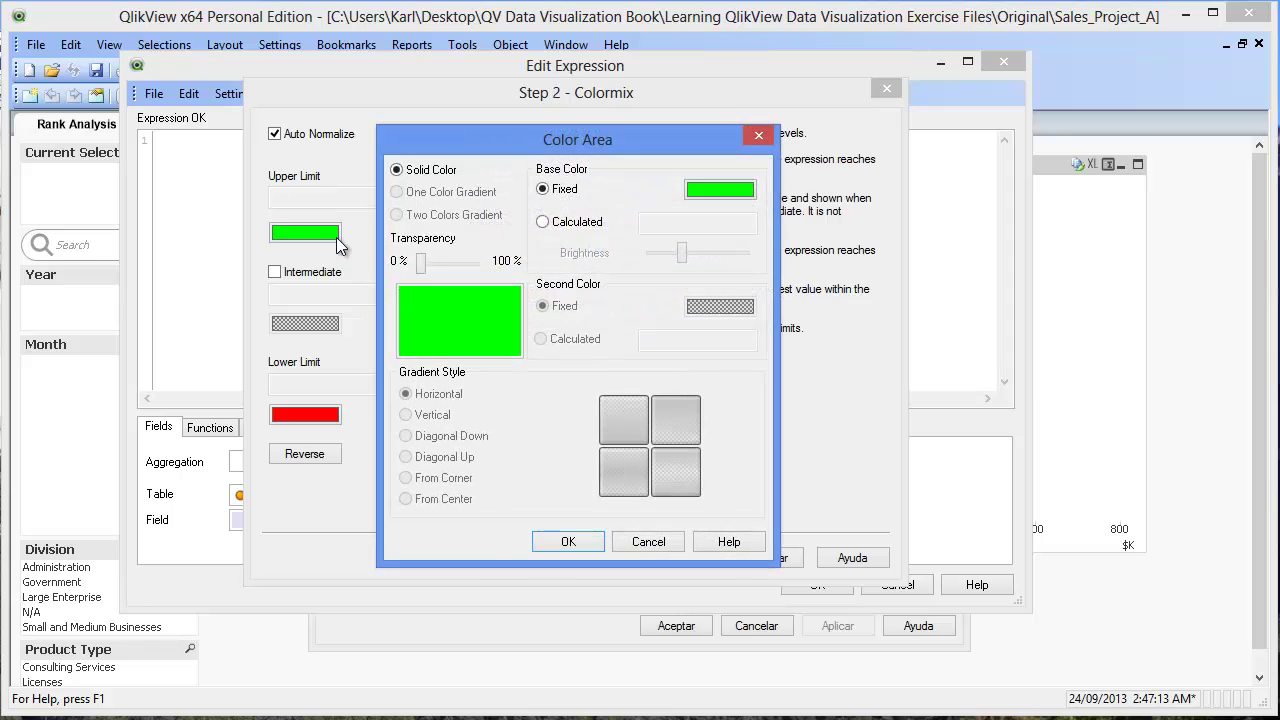
pyautogui.click(703, 193)
pyautogui.click(477, 286)
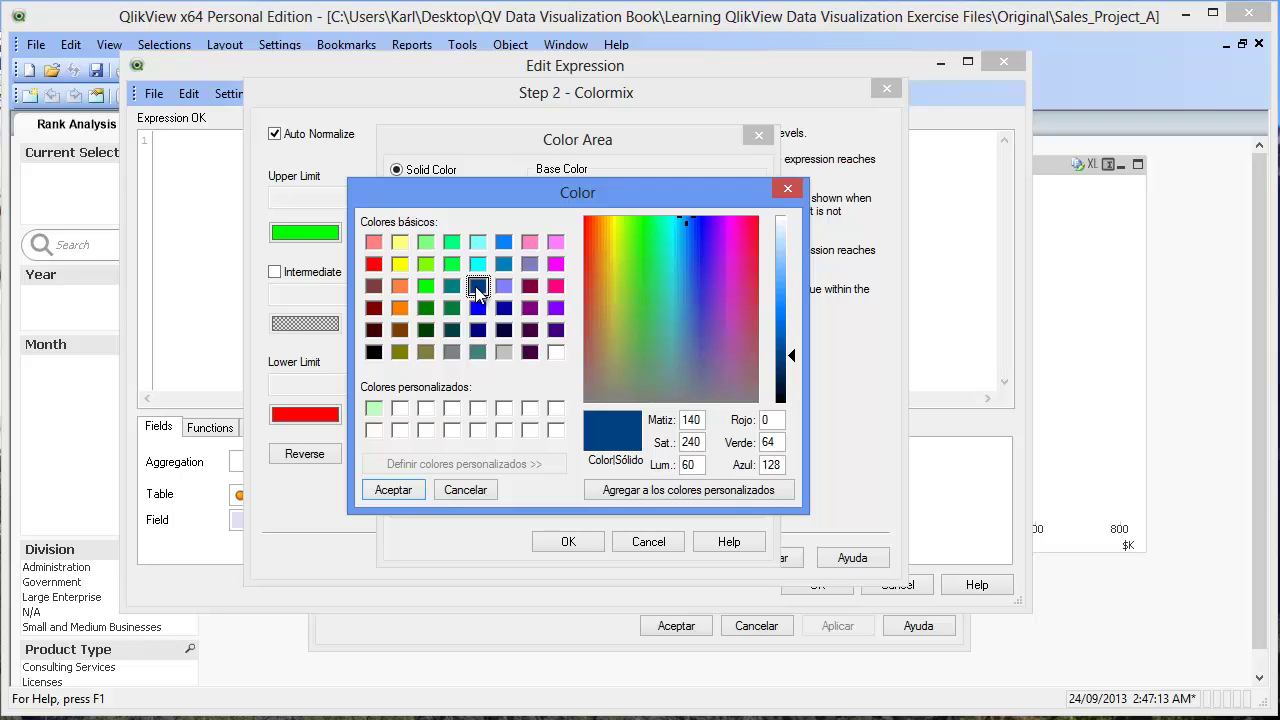
pyautogui.click(420, 490)
pyautogui.click(540, 541)
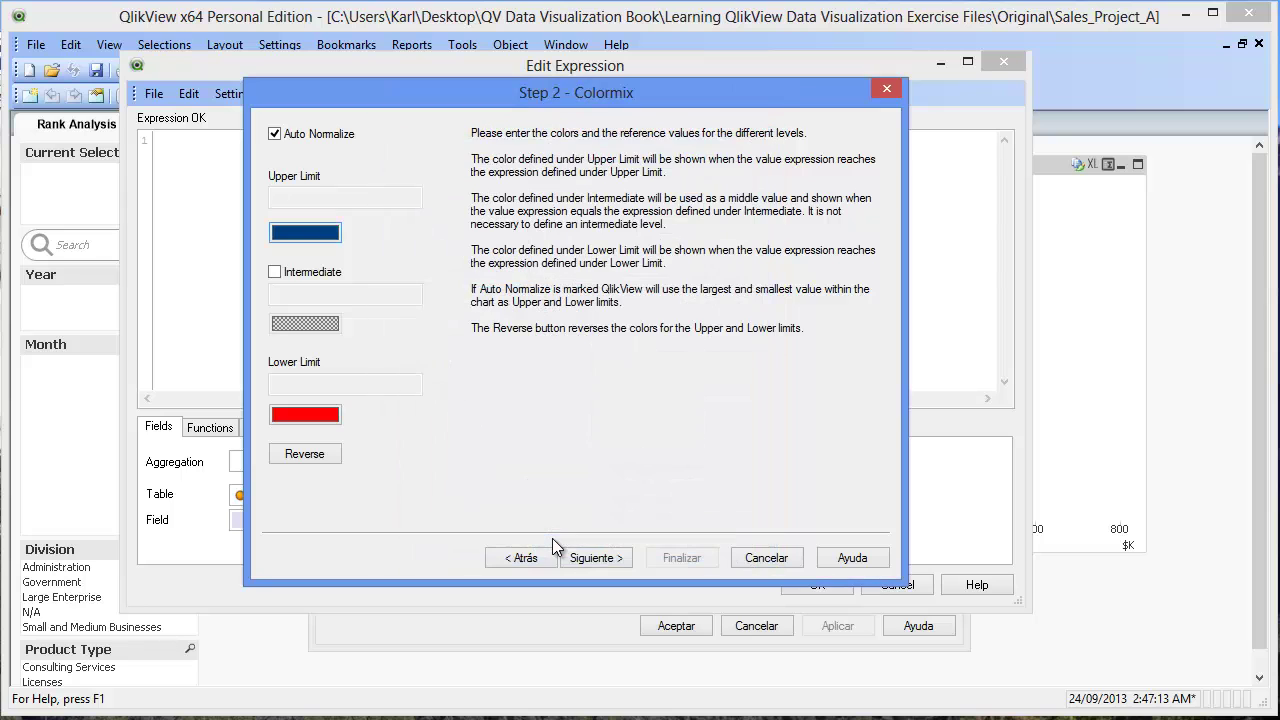
# - Change the Colormix lower-limit colour to orange
pyautogui.click(336, 411)
pyautogui.click(688, 194)
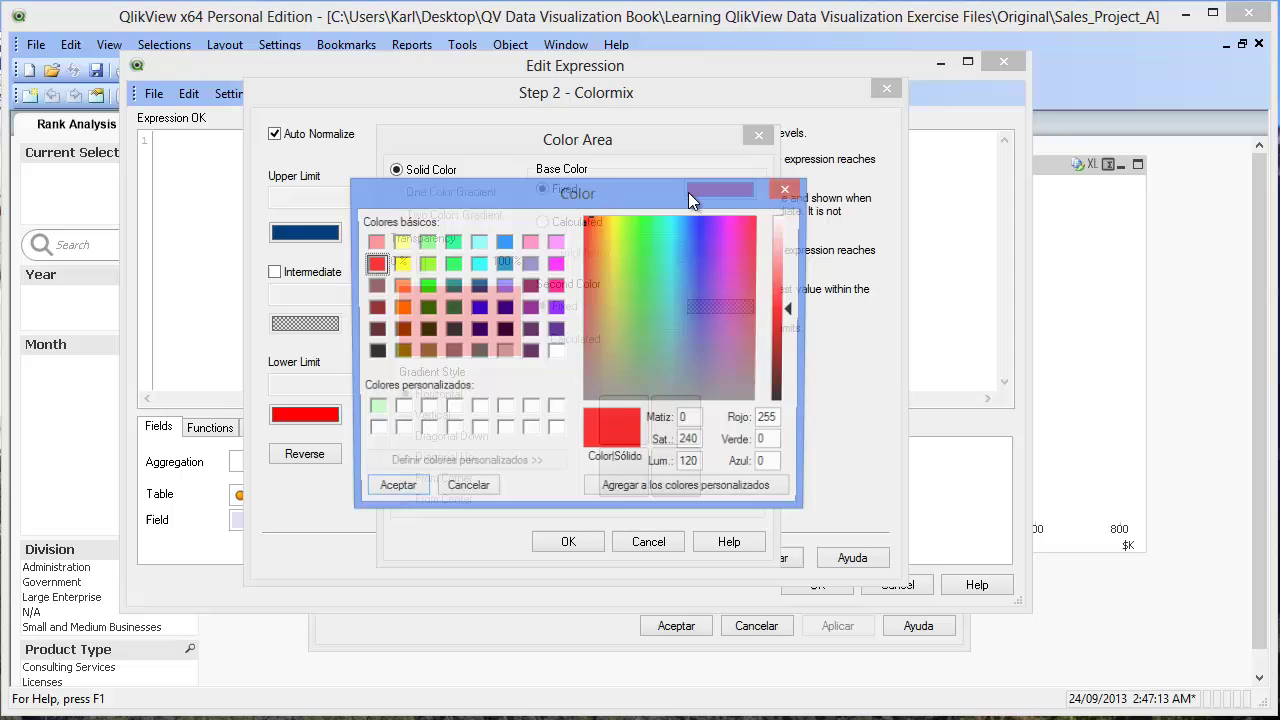
pyautogui.click(399, 288)
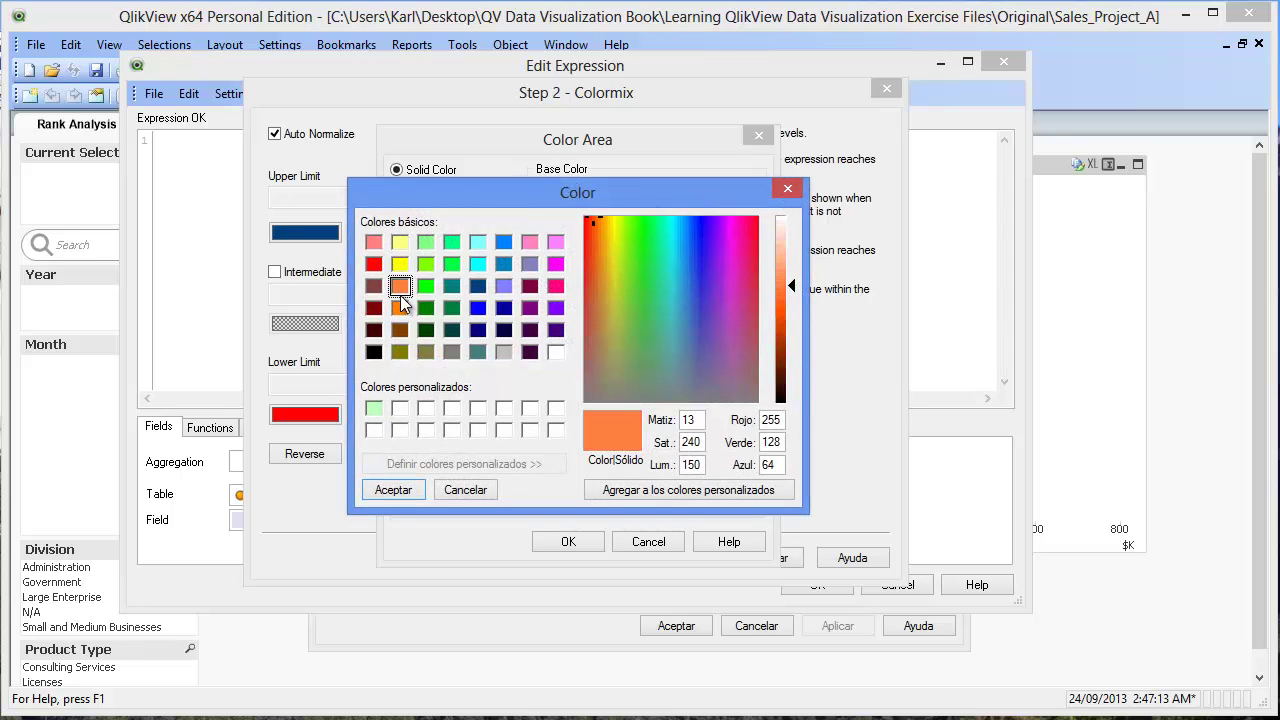
pyautogui.click(401, 488)
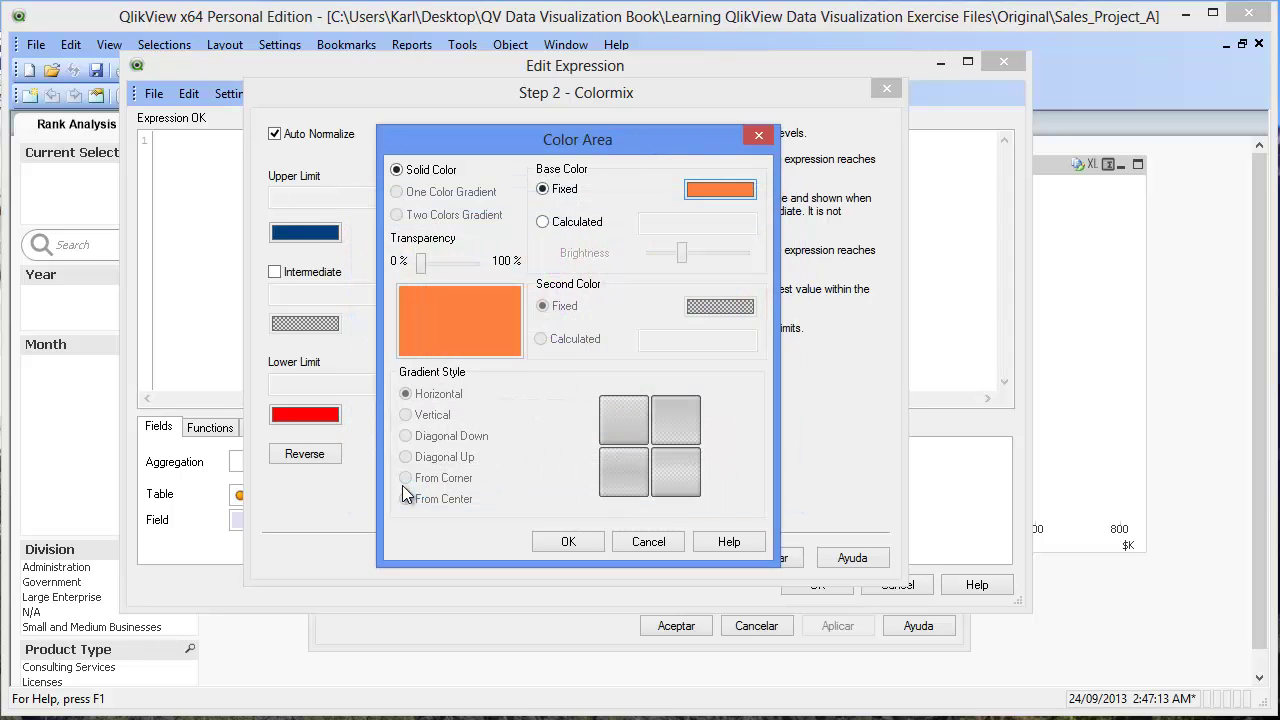
pyautogui.click(562, 542)
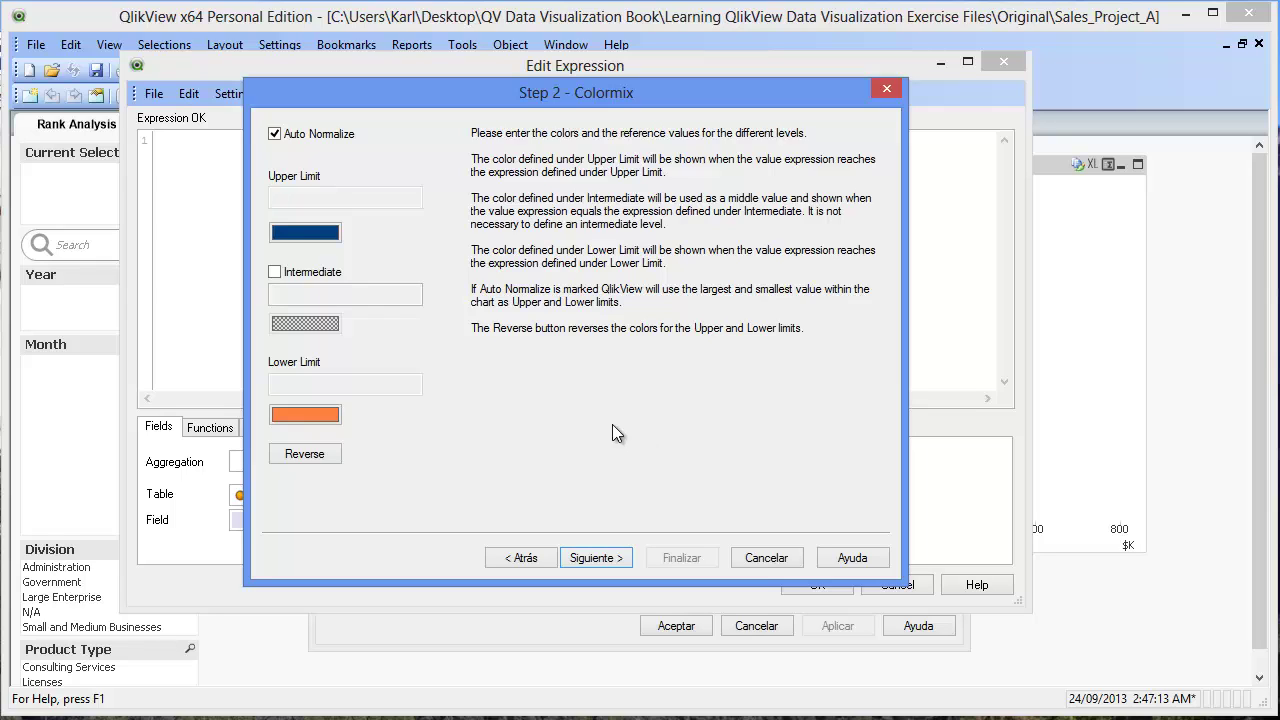
# - Enable an intermediate Colormix level at value 0 coloured grey
pyautogui.click(275, 273)
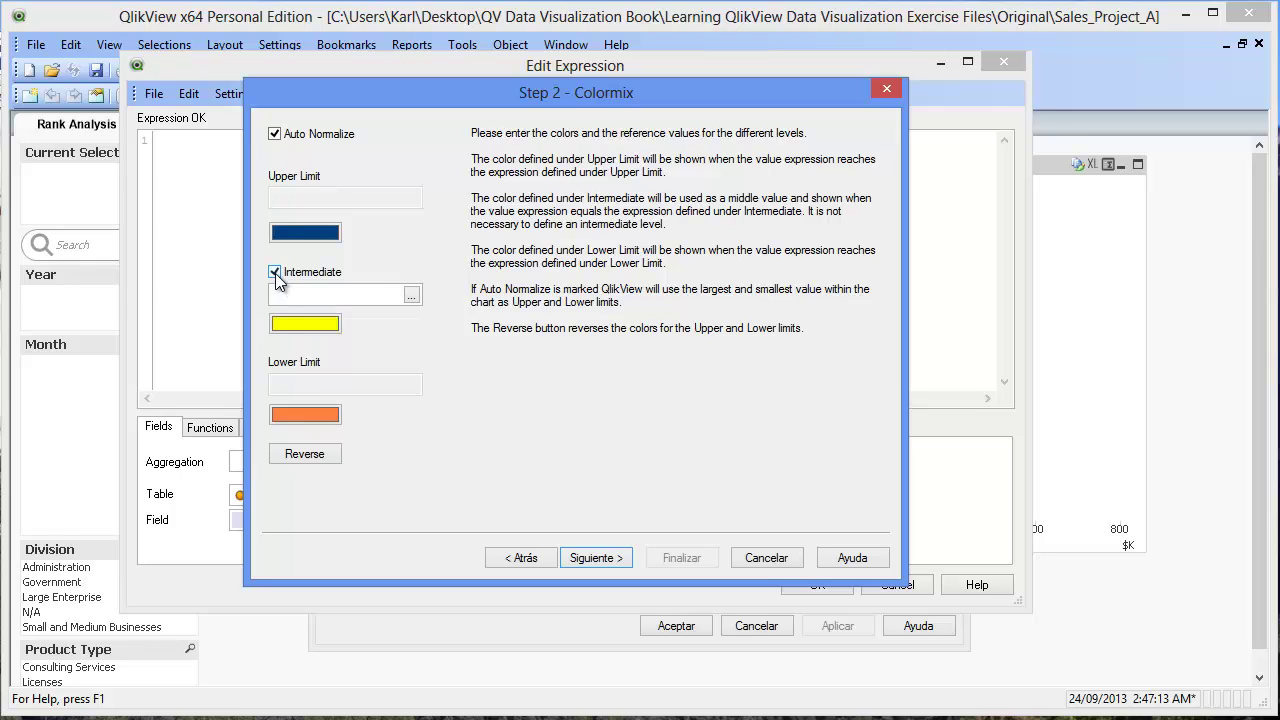
pyautogui.click(291, 293)
pyautogui.write('0')
pyautogui.click(312, 324)
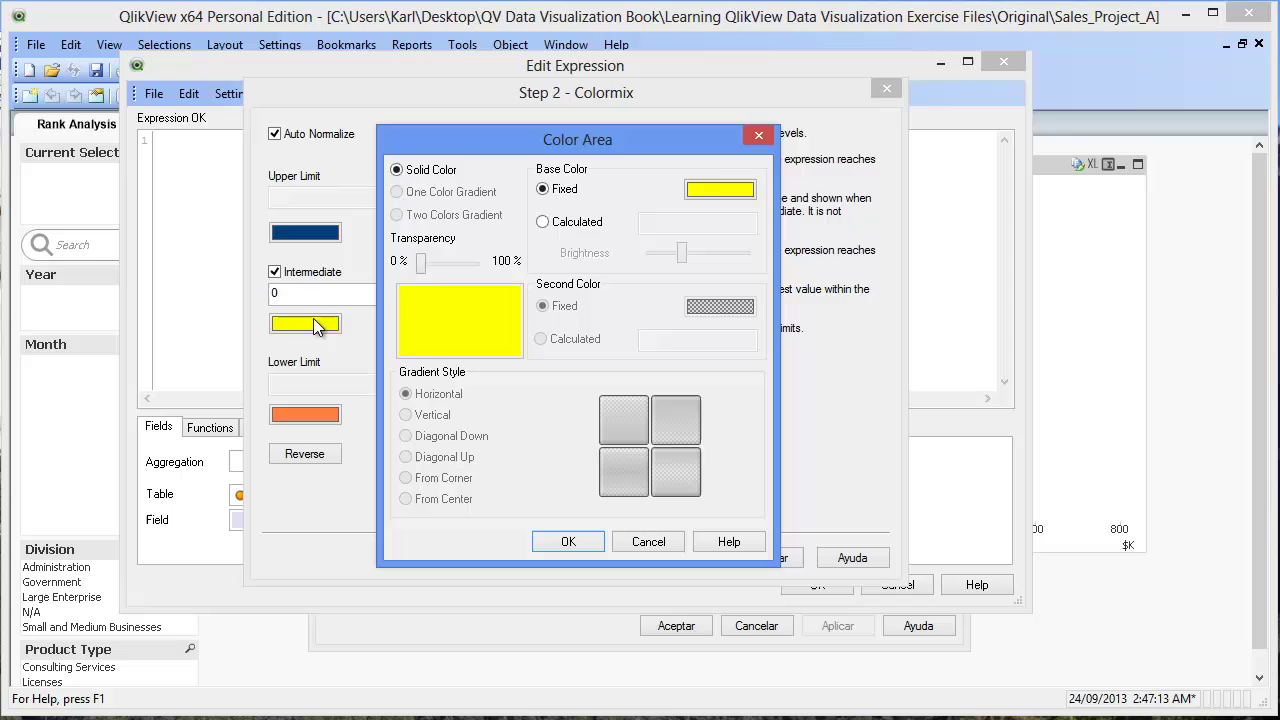
pyautogui.click(699, 188)
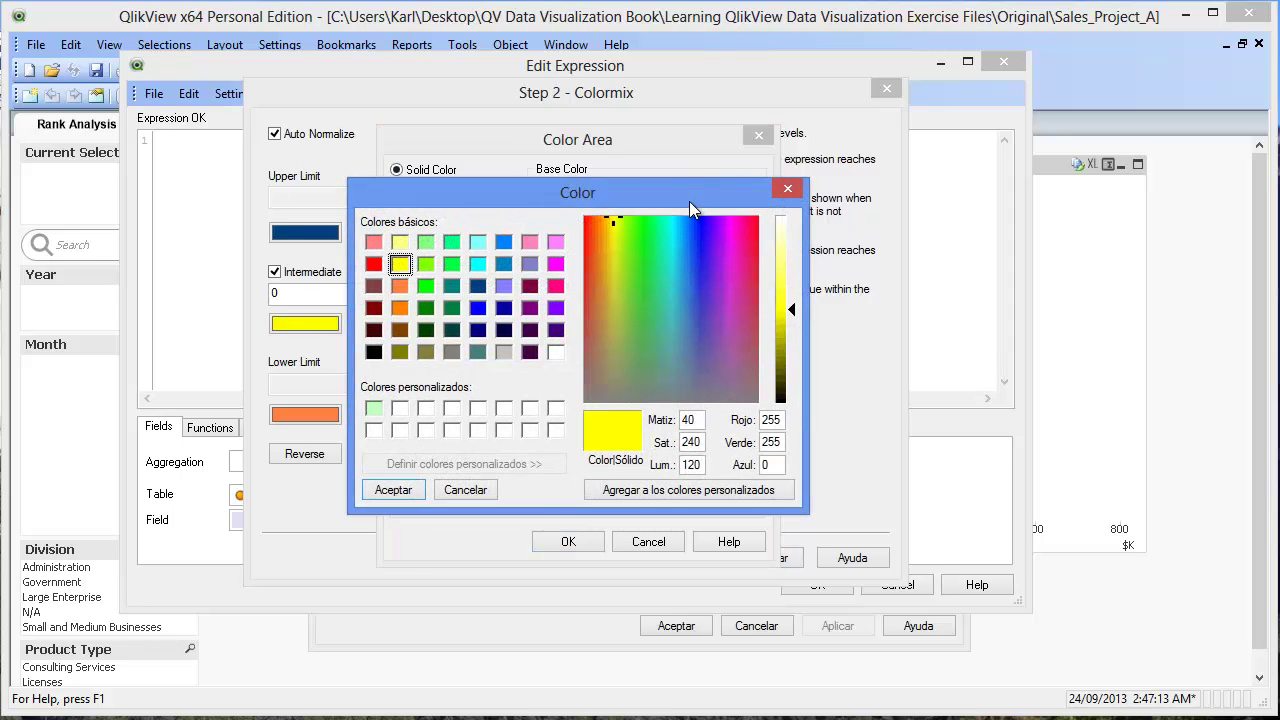
pyautogui.click(509, 347)
pyautogui.click(411, 490)
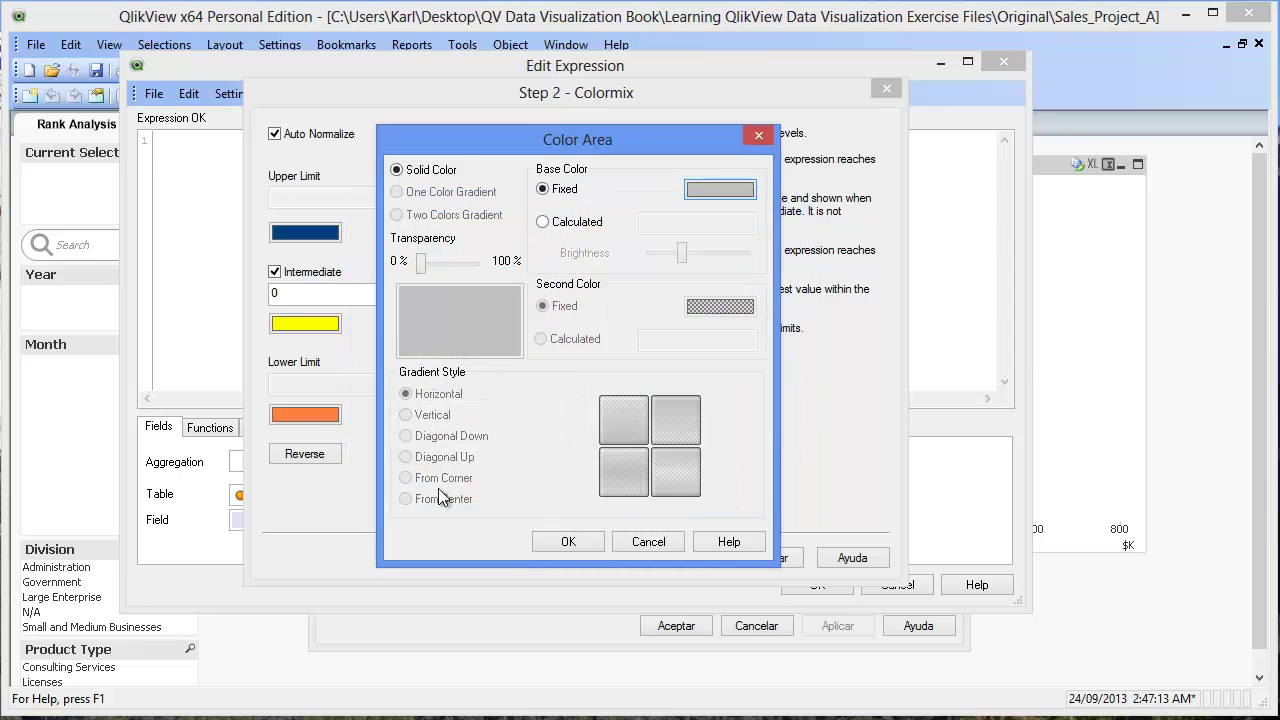
pyautogui.click(566, 542)
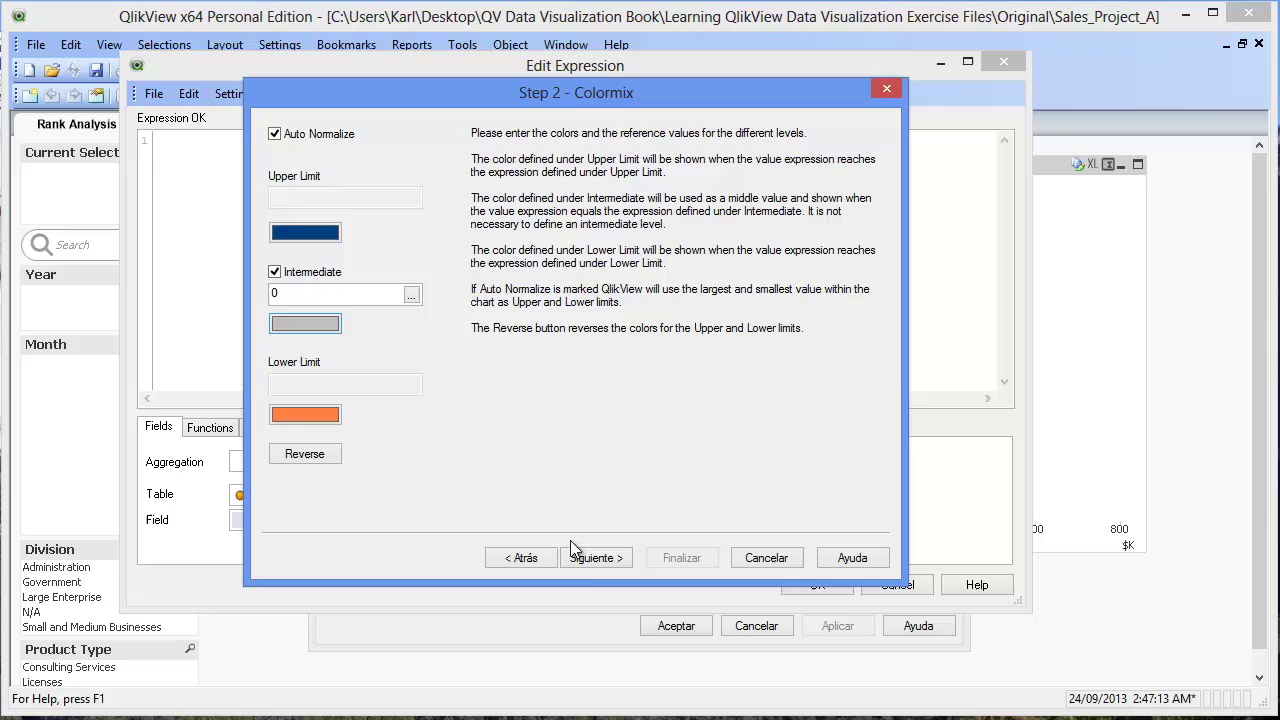
# - Turn off Enhanced Colors and finish the wizard, inserting the ColorMix2 profit-margin formula
pyautogui.click(583, 558)
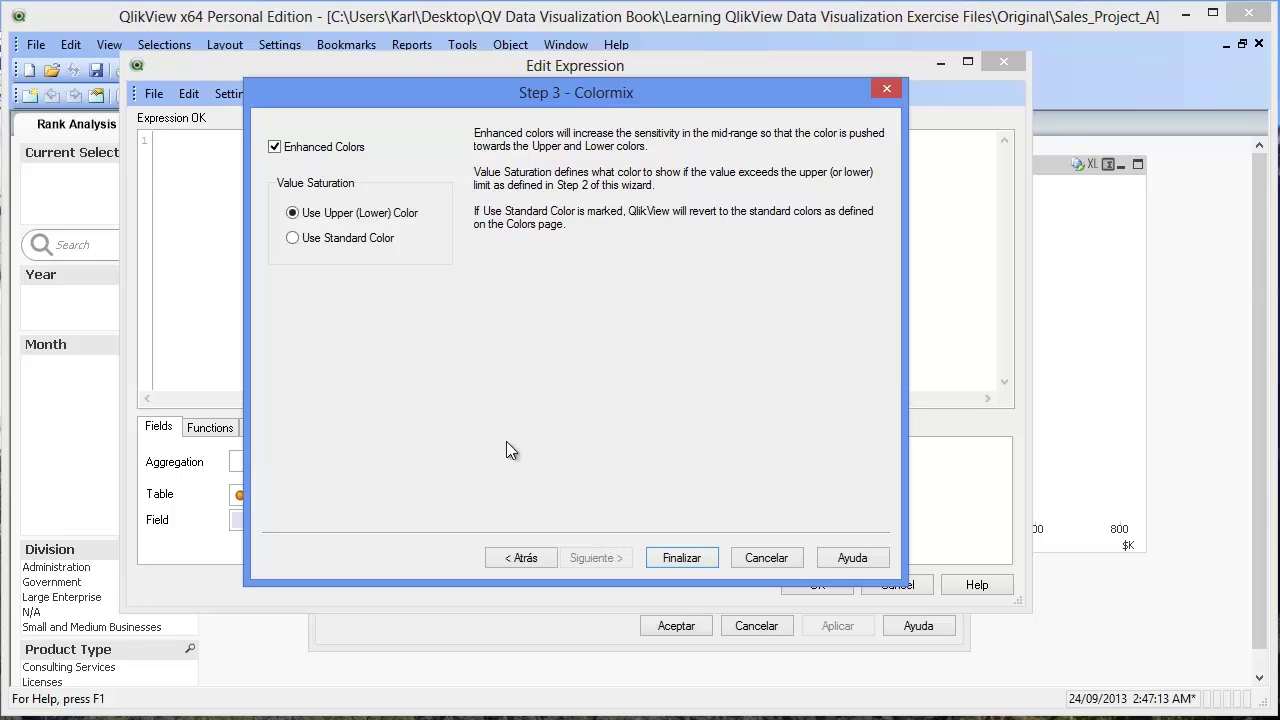
pyautogui.click(275, 147)
pyautogui.click(682, 558)
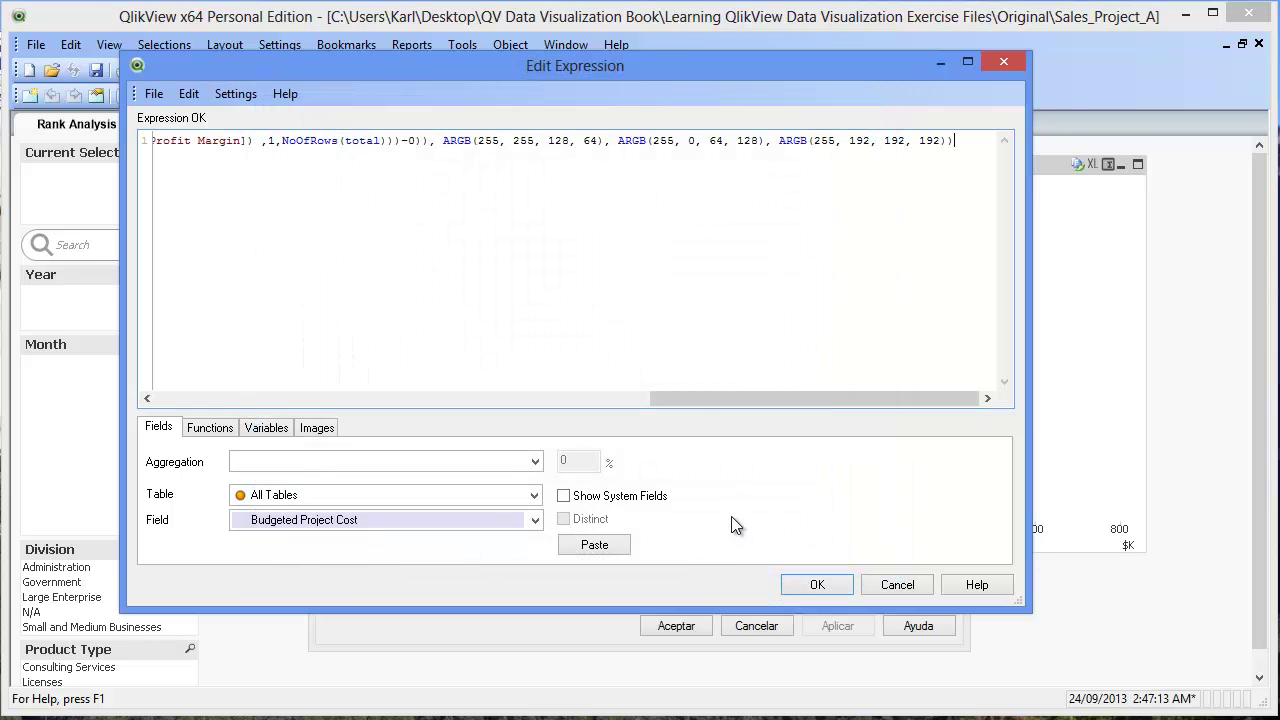
pyautogui.moveTo(698, 405); pyautogui.dragTo(178, 421)
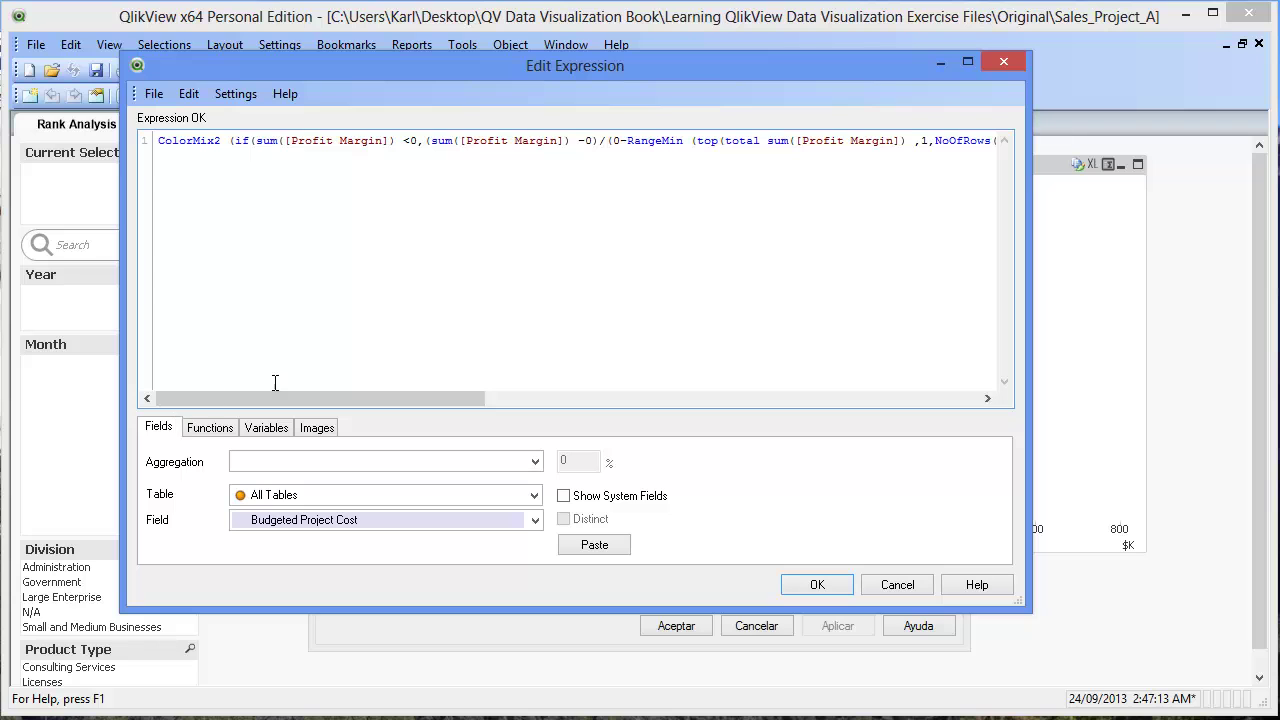
# - Accept the expression and chart properties, then deselect the chart to see blue/grey/orange bars
pyautogui.click(817, 584)
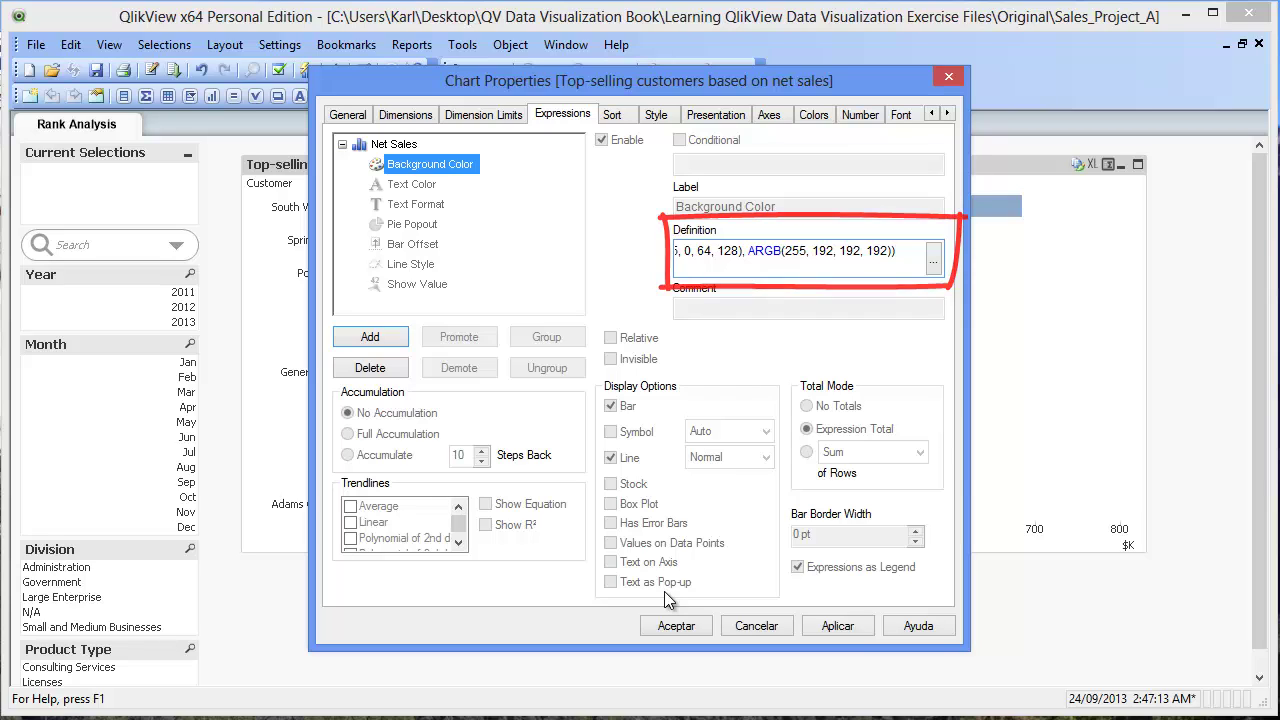
pyautogui.click(677, 626)
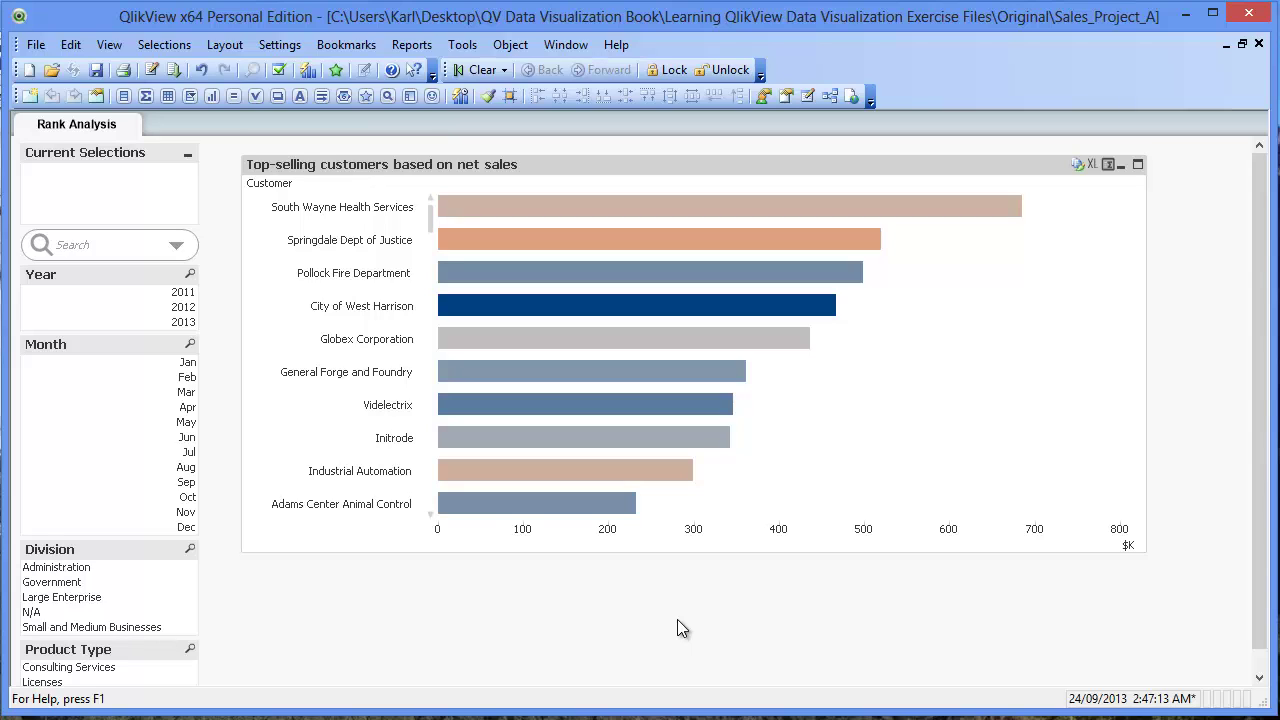
pyautogui.click(576, 584)
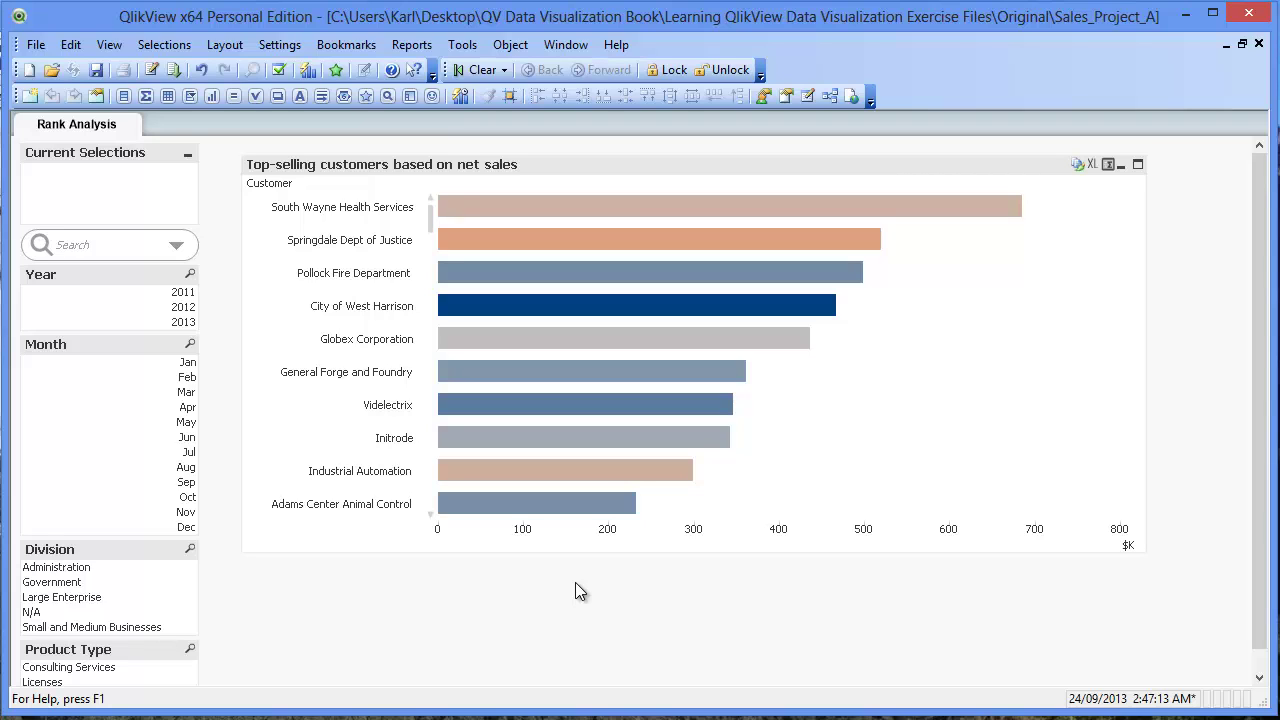
# - Show the in-chart title 'Profitable (Blue) vs. Unprofitable (Orange)' via the General tab
pyautogui.rightClick(619, 190)
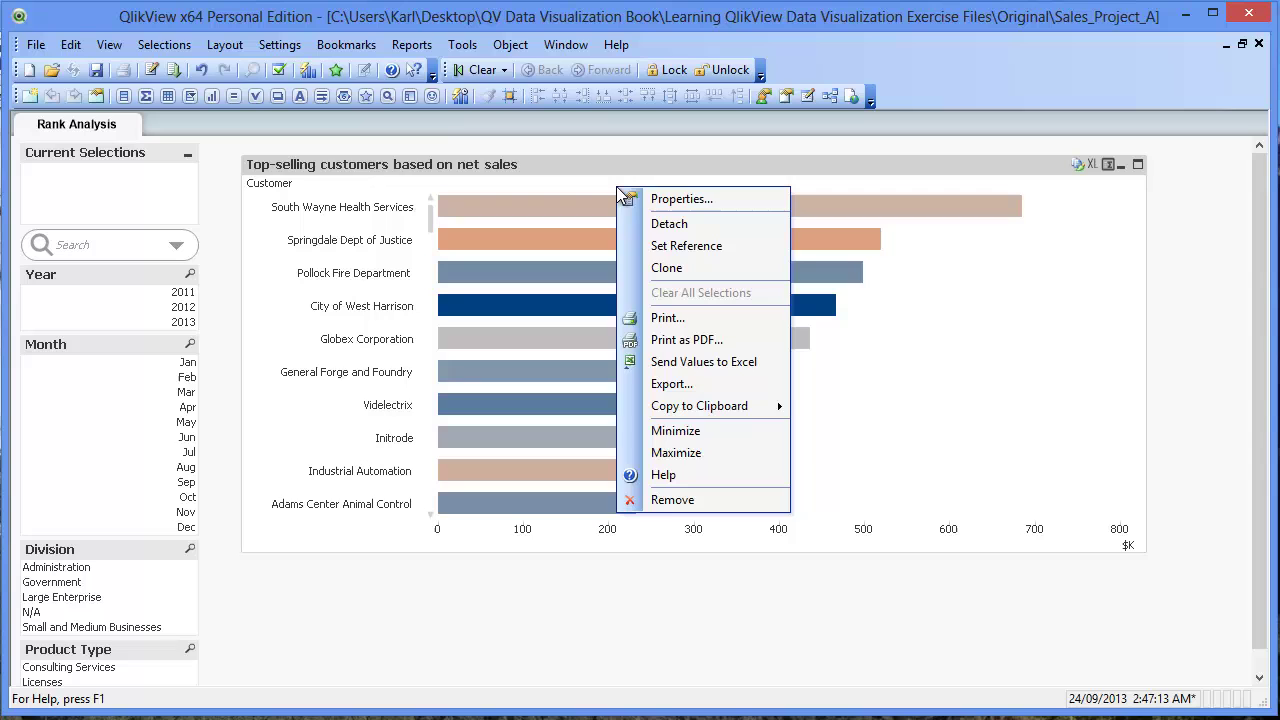
pyautogui.click(632, 200)
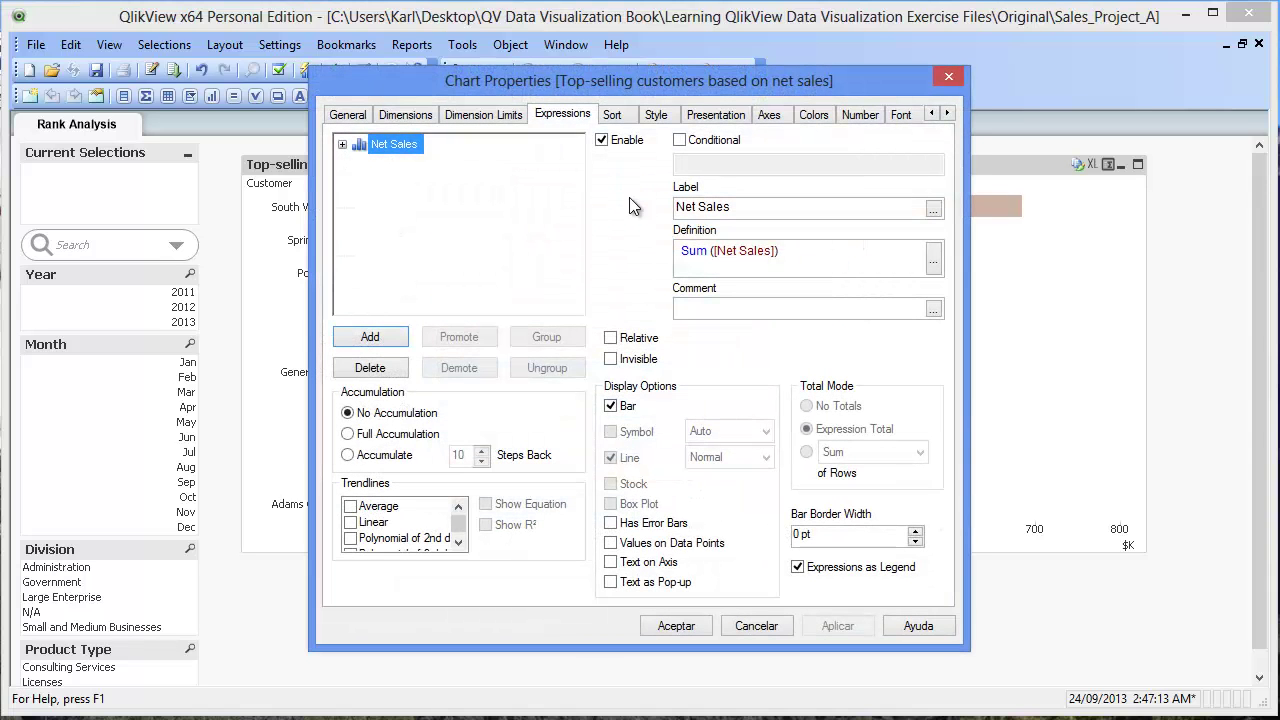
pyautogui.click(348, 115)
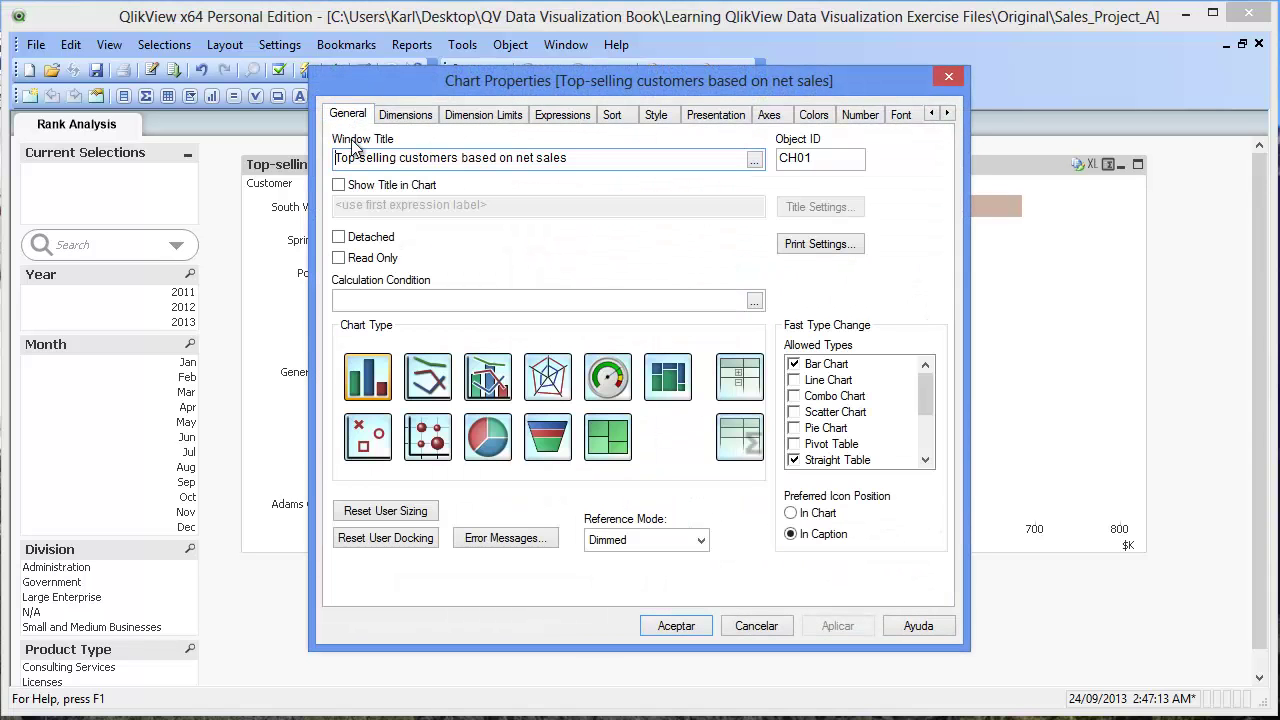
pyautogui.click(360, 193)
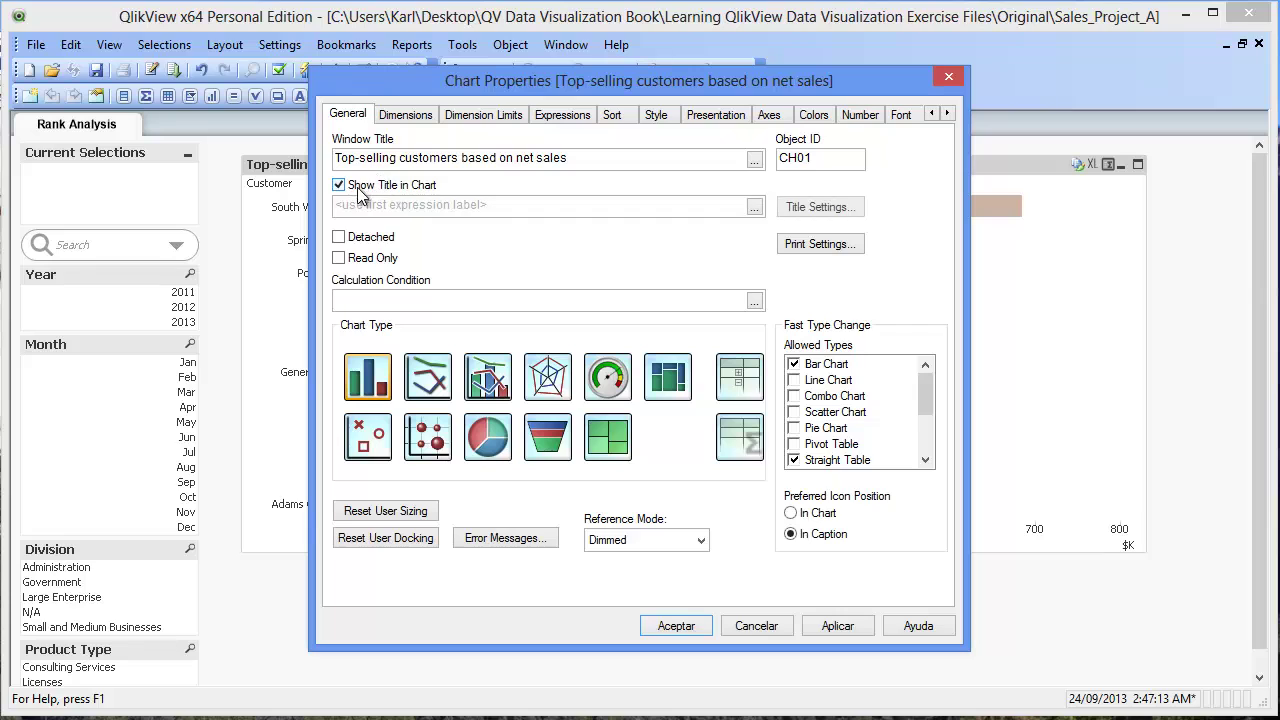
pyautogui.click(364, 205)
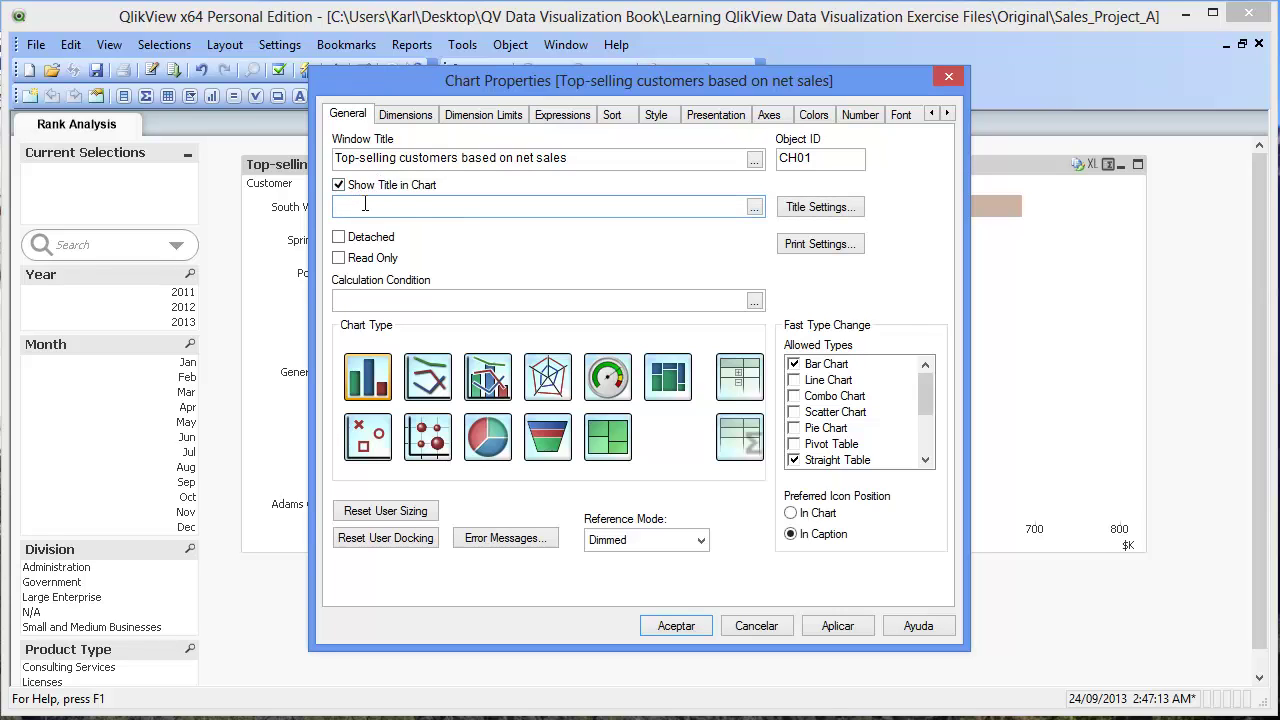
pyautogui.write('Profitable (Blue) vs. Unprofitable (Orange)')
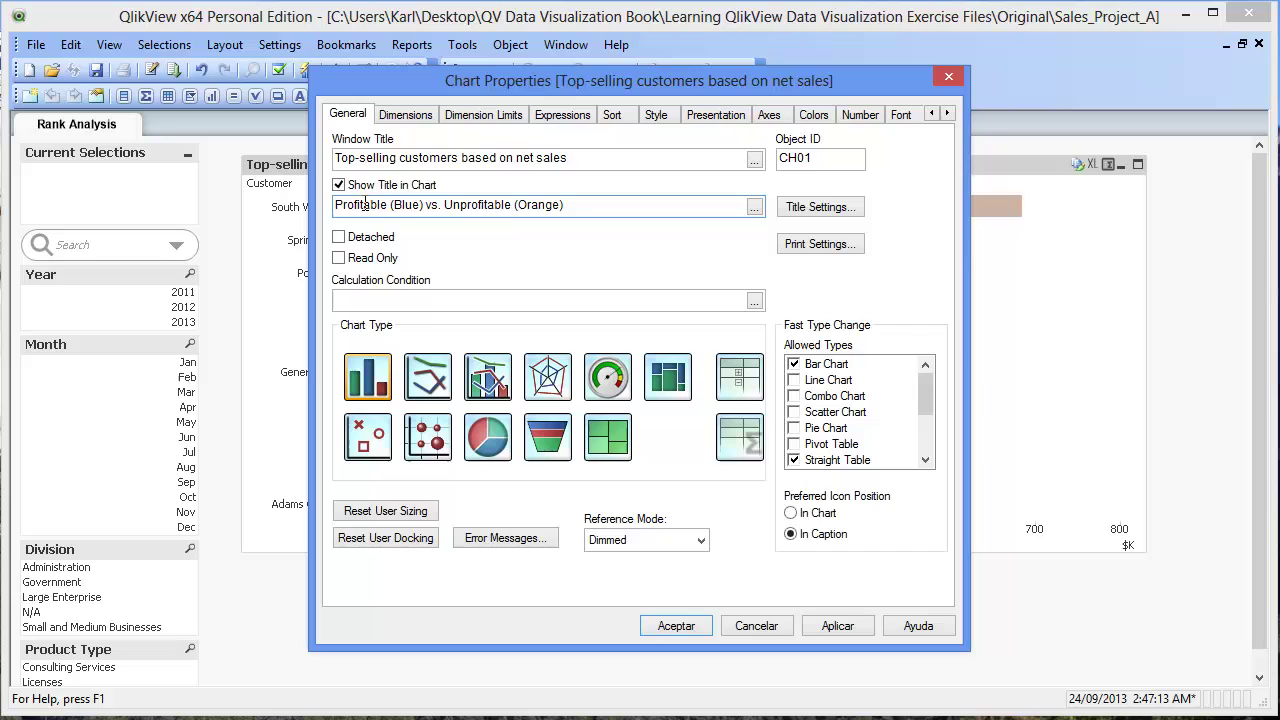
pyautogui.click(675, 626)
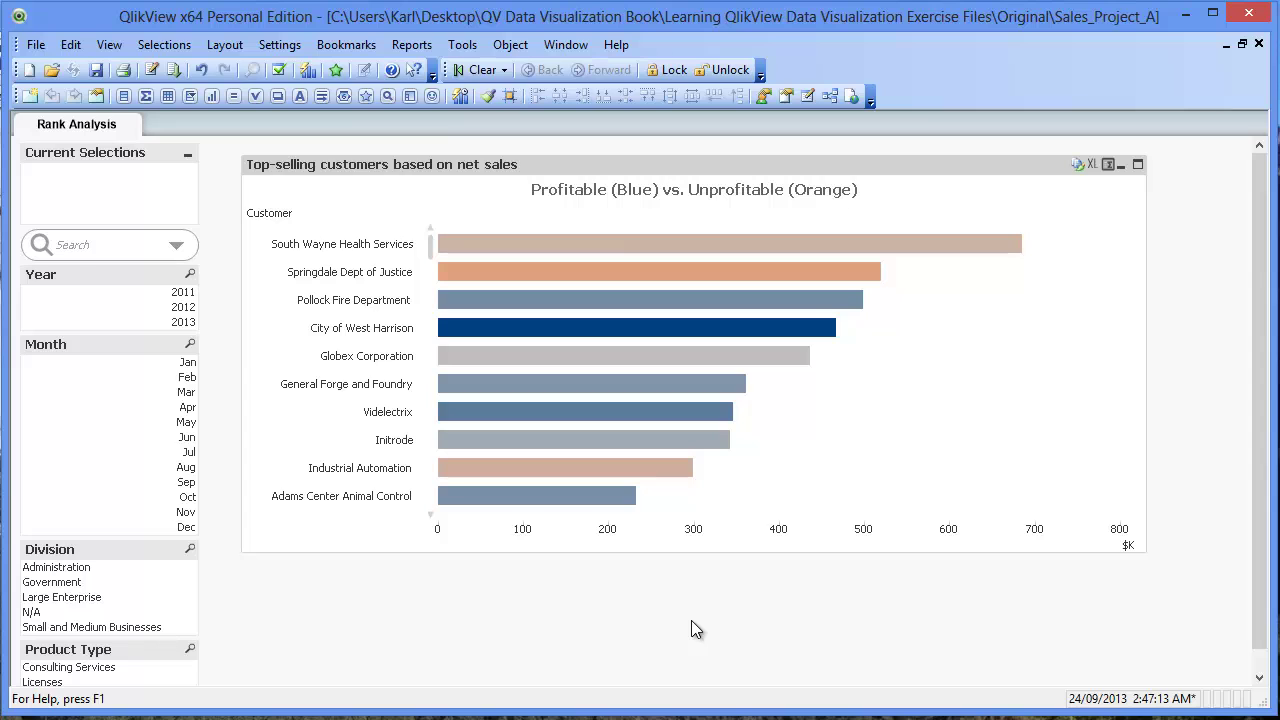
# - Minimize QlikView to return to the ColorBrewer 2.0 page in Chrome
pyautogui.click(1185, 14)
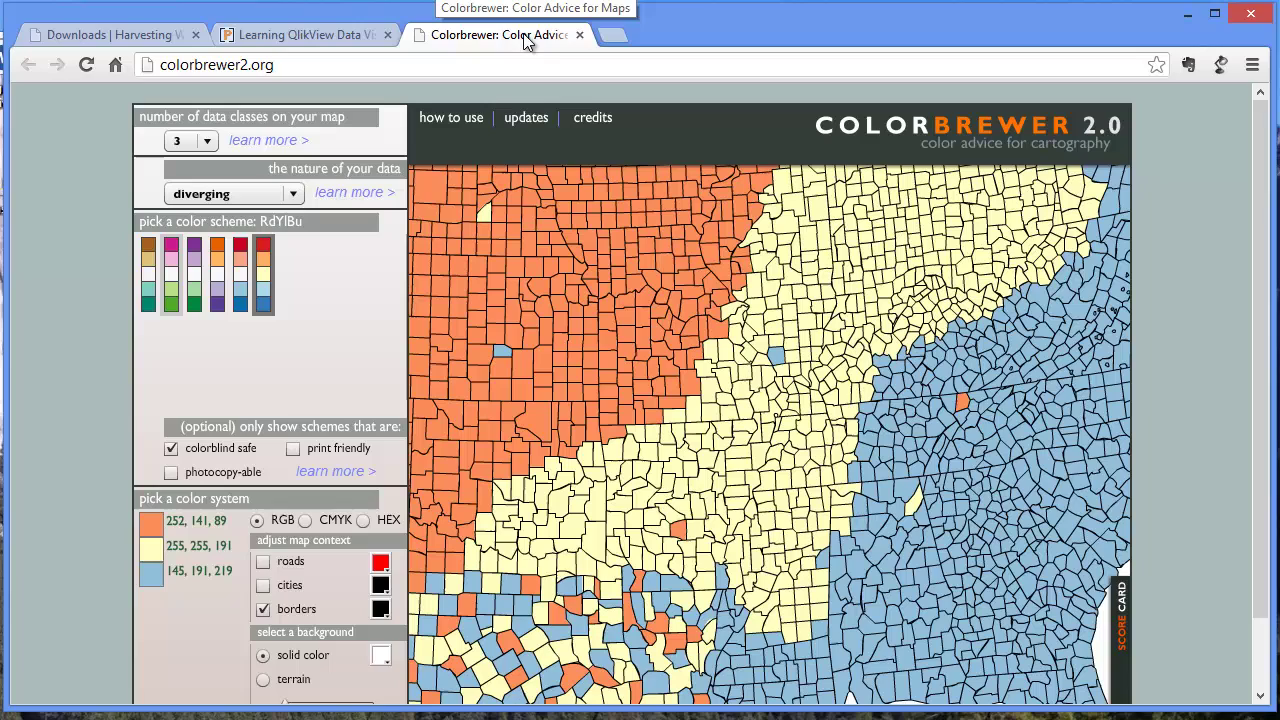